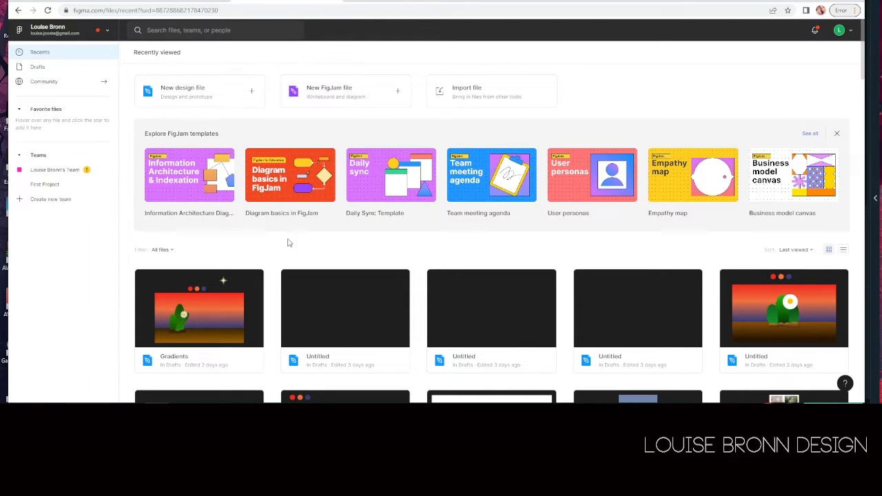
Step: Create a new design file and name it Gradients
click(191, 96)
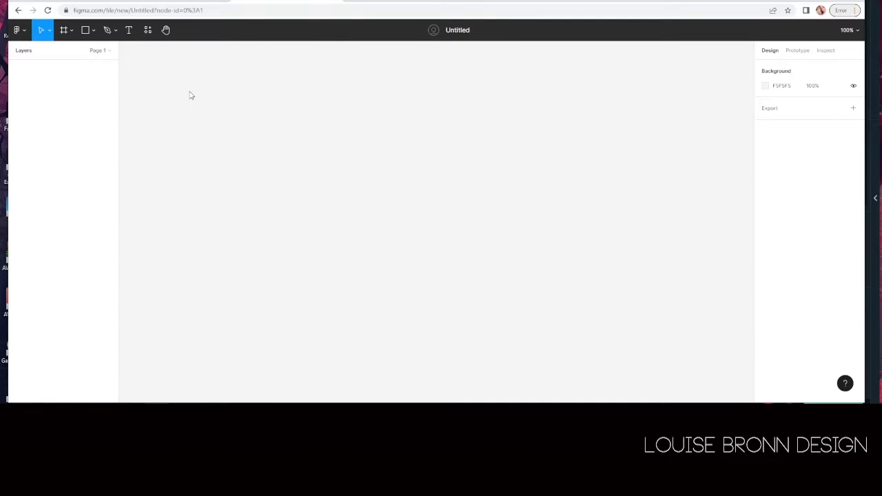
click(458, 31)
text(G)
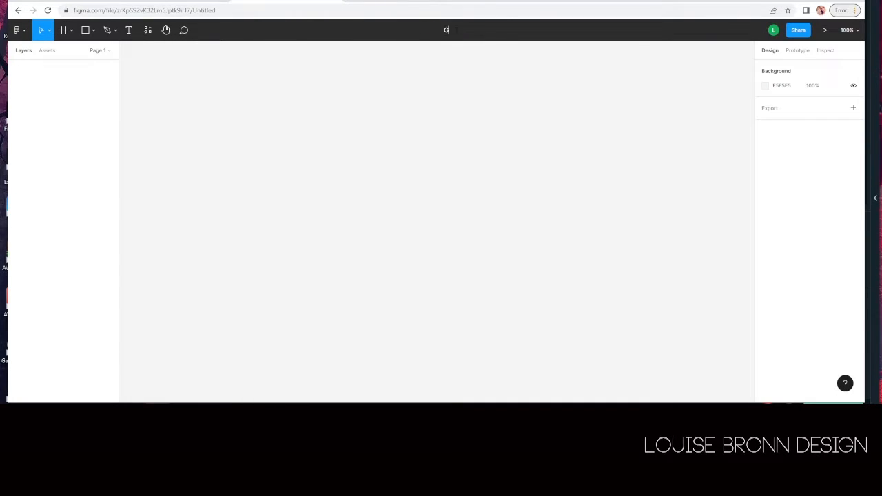
text(radien)
key(BackSpace)
text(nts)
key(Return)
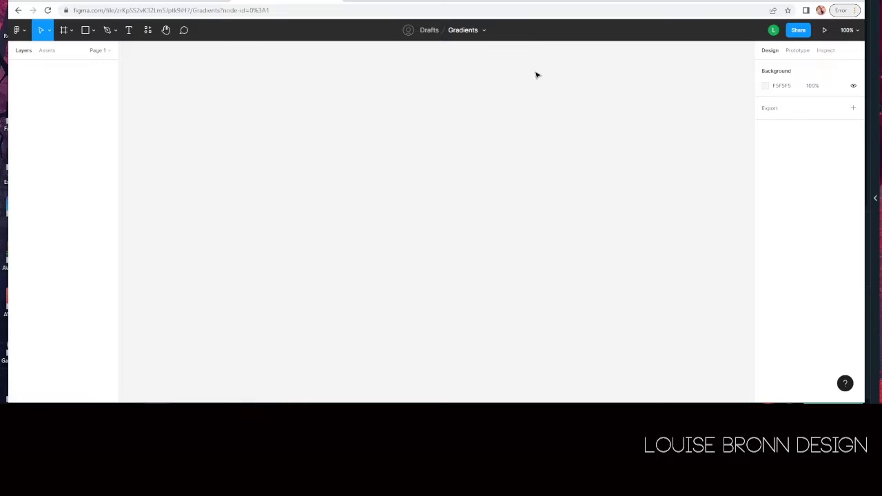
Step: Add a 1920 × 1080 frame using the Slide 16:9 presentation preset
click(64, 31)
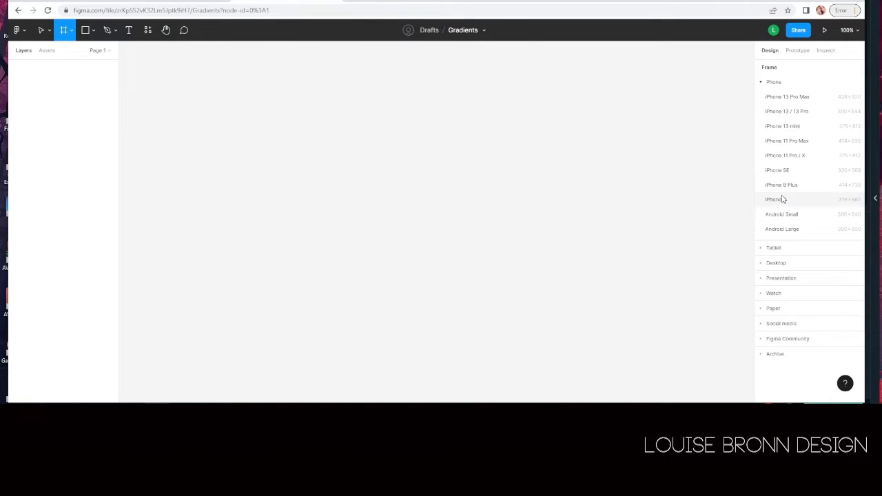
click(760, 264)
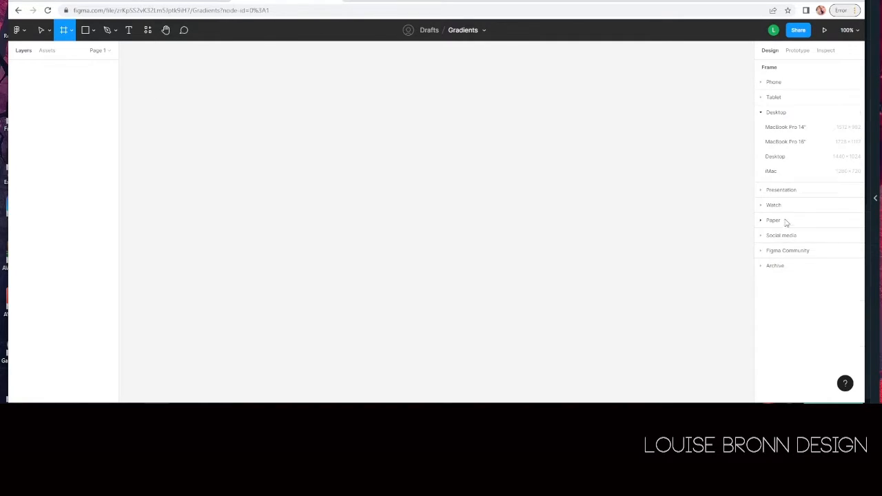
click(761, 191)
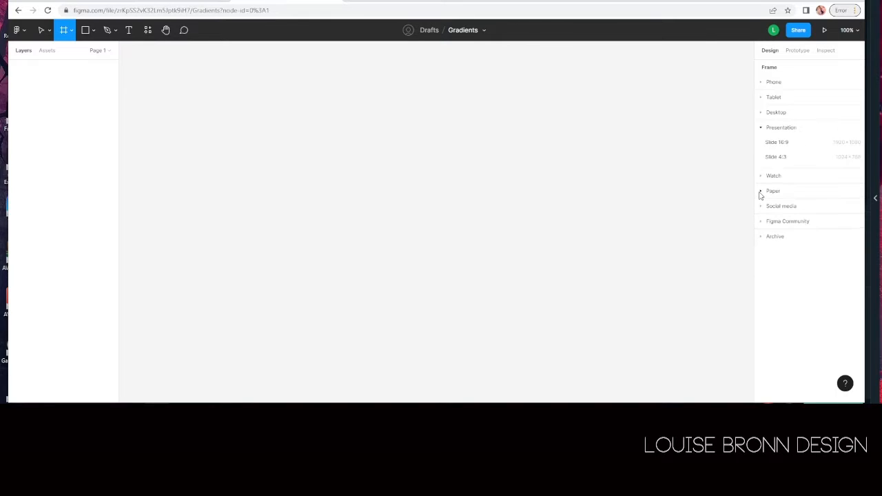
click(803, 145)
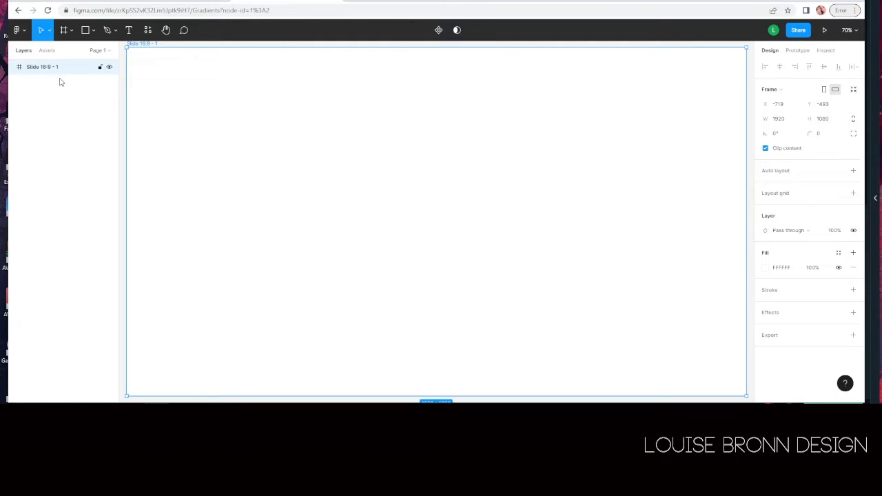
Step: Draw a full-width rectangle, about 1920 × 802, from the slide's top edge to cover the sky area
click(88, 30)
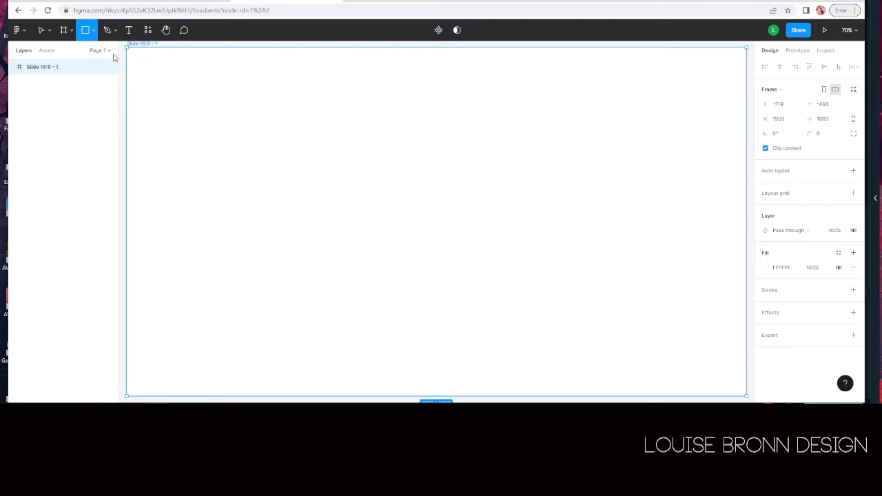
mouse_move(127, 47)
mouse_down()
mouse_move(287, 149)
mouse_move(571, 216)
mouse_move(559, 250)
mouse_move(745, 306)
mouse_up()
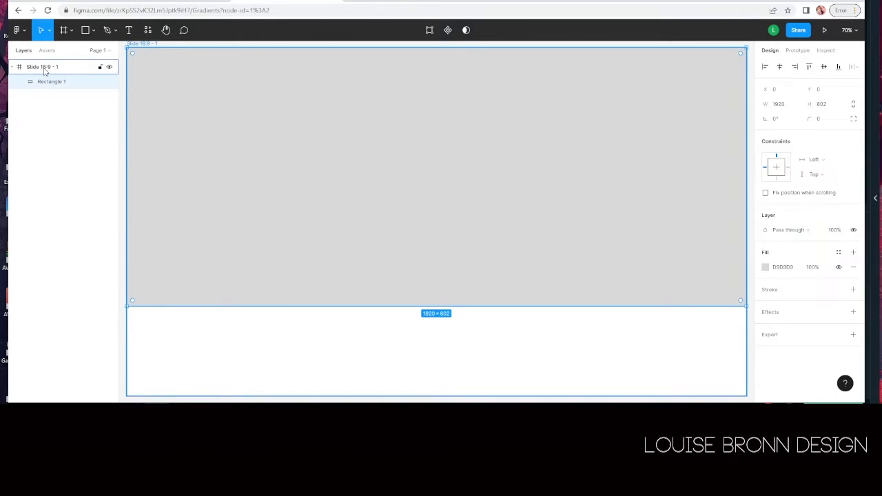
scroll(403, 112, up, 2)
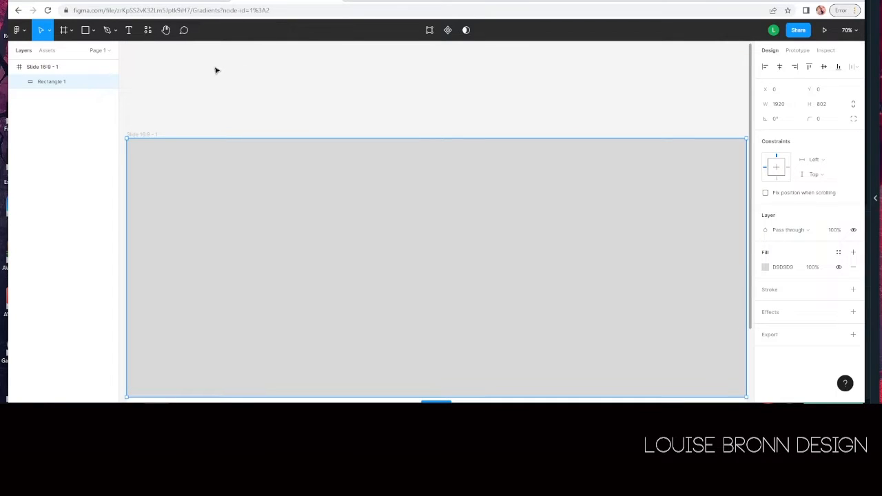
scroll(254, 103, down, 1)
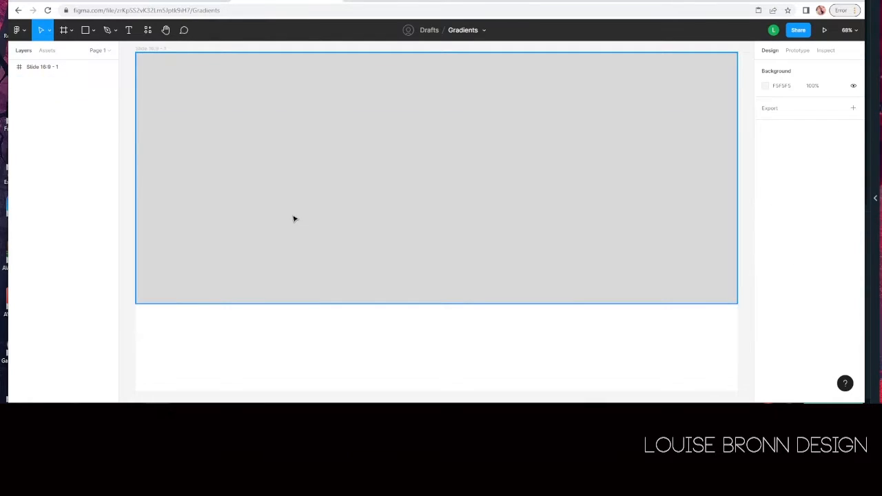
Step: Paste the copied red, orange and dark blue colour circles and place them on the canvas above the slide
key(ctrl+v)
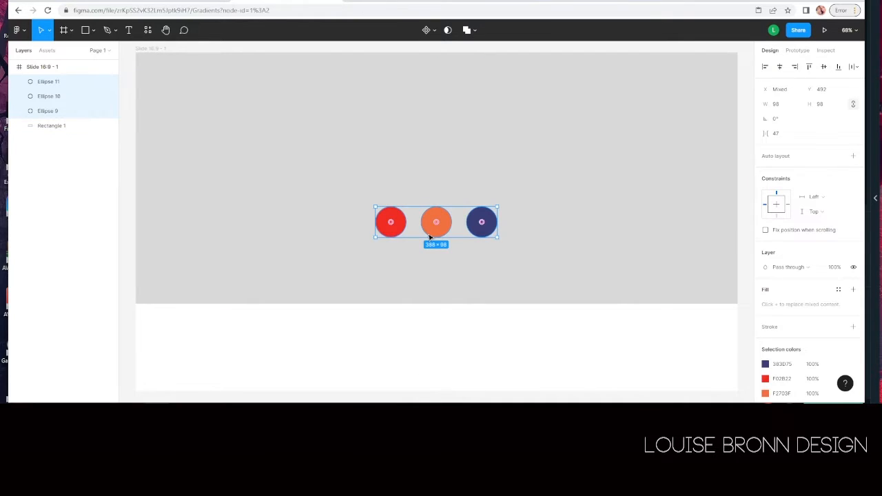
scroll(429, 236, up, 1)
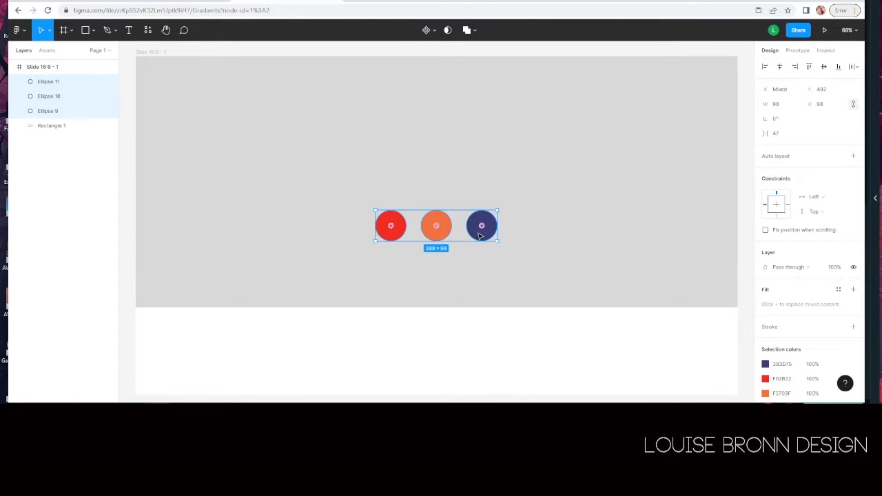
drag(481, 236, 457, 115)
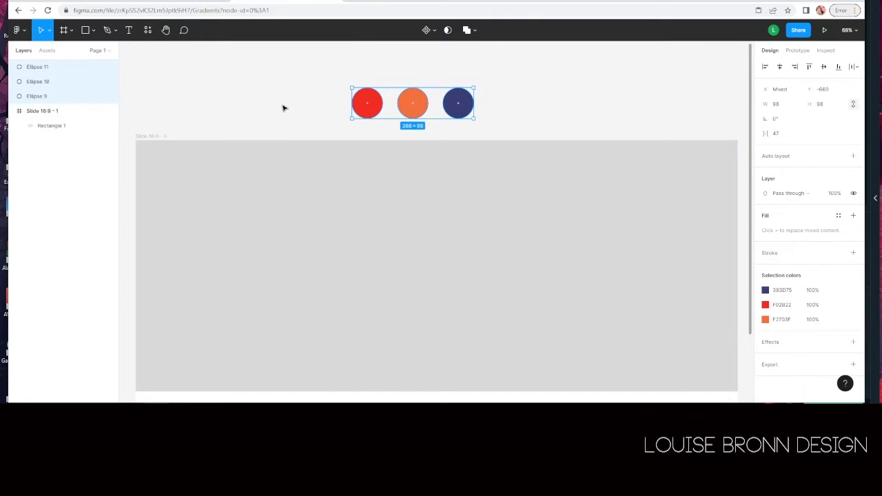
scroll(411, 179, up, 1)
scroll(409, 201, down, 1)
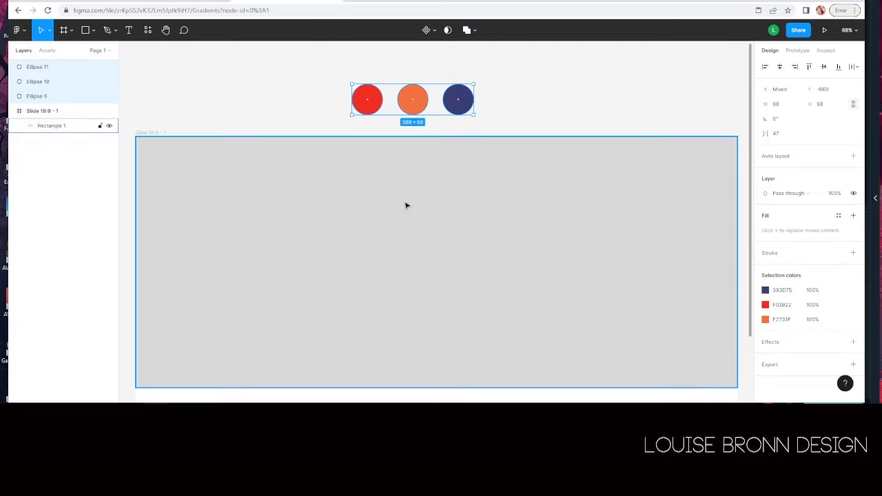
Step: Give the large rectangle a linear gradient fill and sample the red circle's colour, F02B22, for the first stop
scroll(405, 205, down, 1)
click(406, 204)
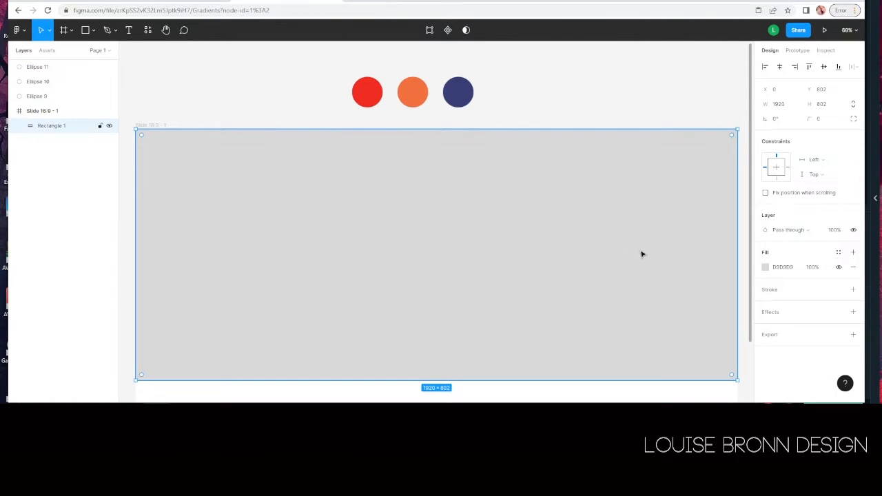
click(765, 267)
click(660, 166)
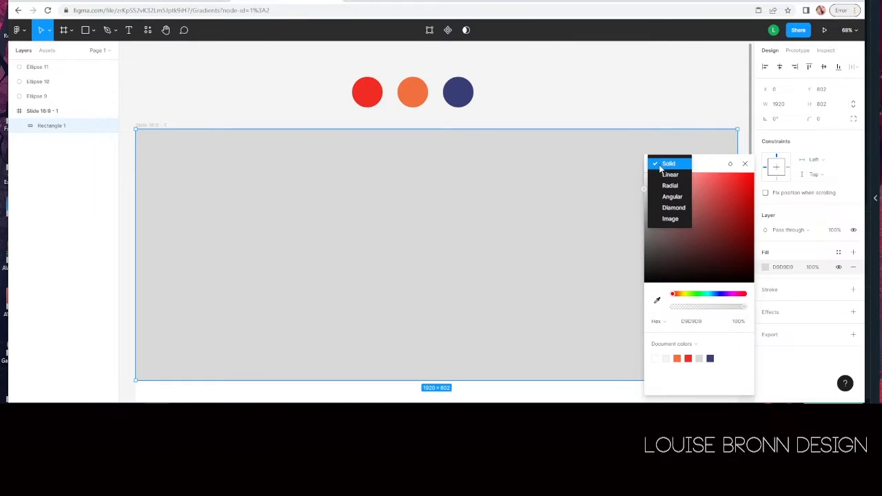
click(665, 177)
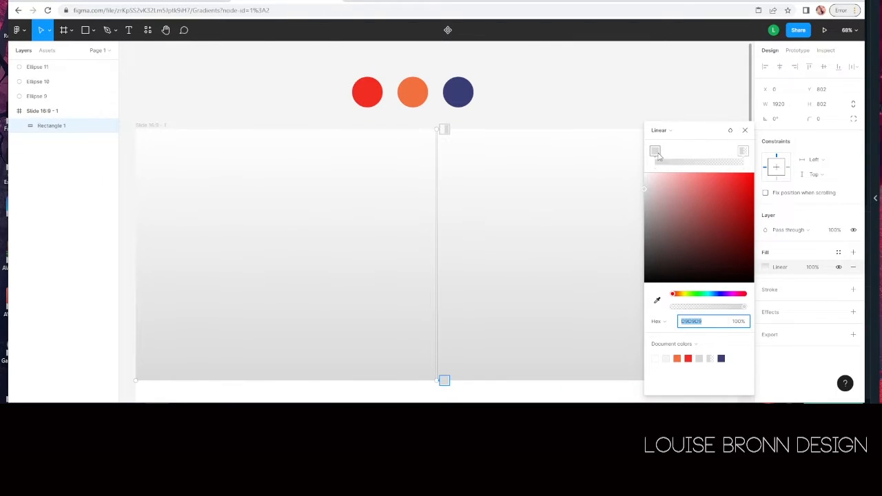
click(655, 151)
click(656, 301)
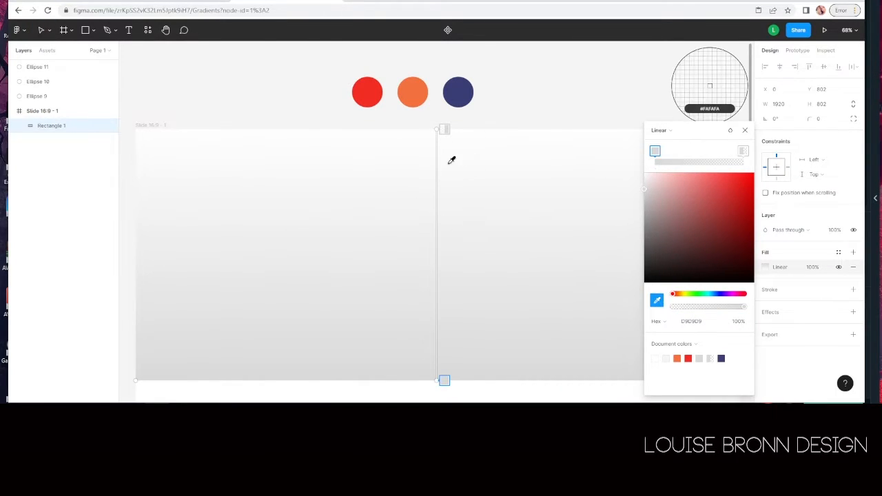
click(368, 89)
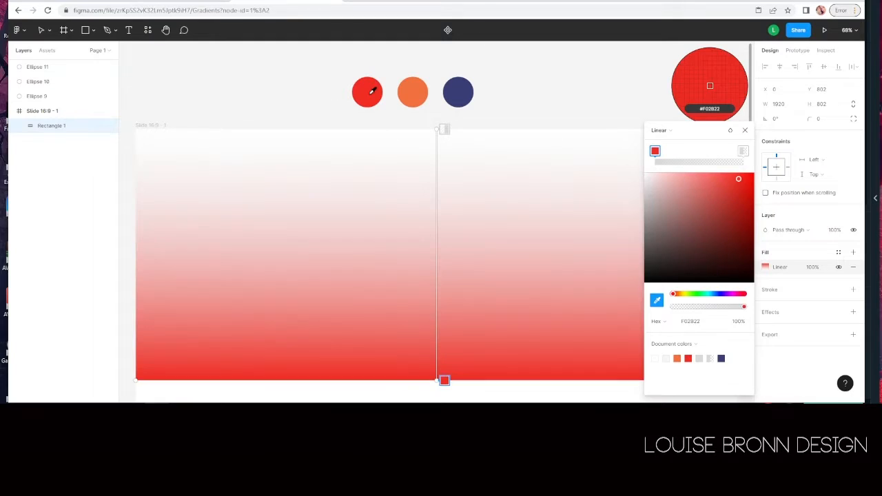
Step: Add a middle gradient stop at 100% opacity with the orange circle's colour, F2703F
click(697, 153)
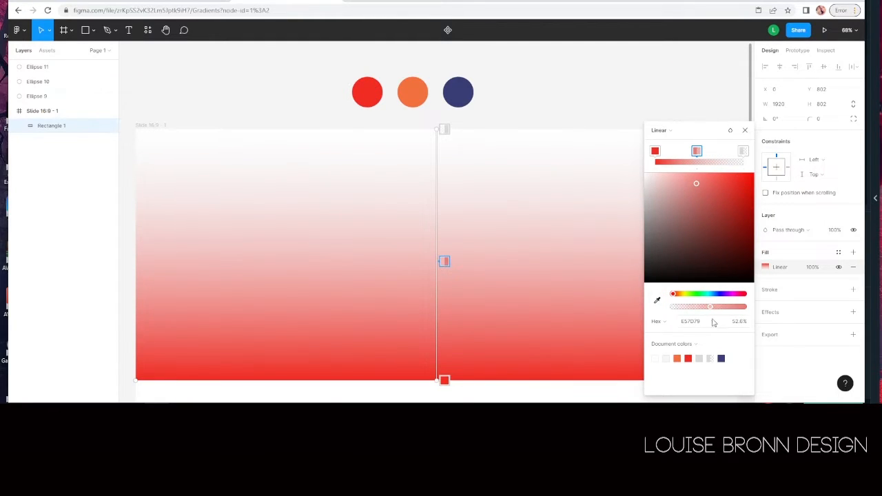
drag(710, 307, 747, 307)
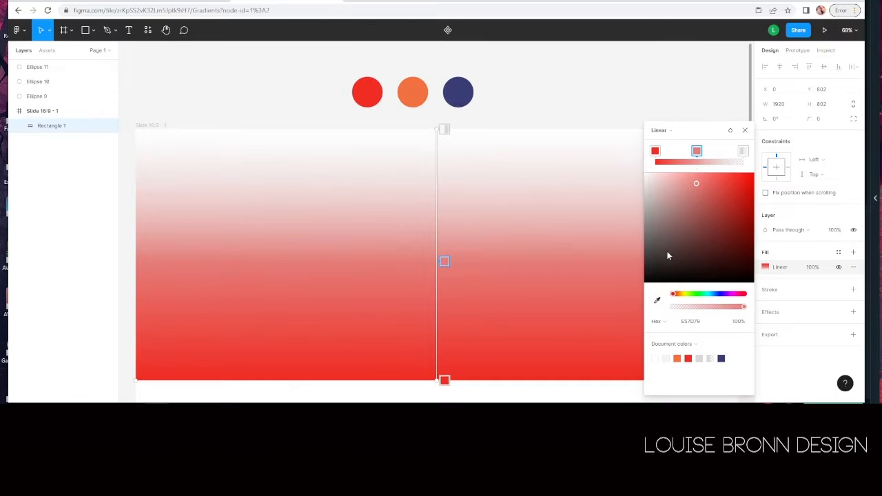
click(657, 300)
click(426, 90)
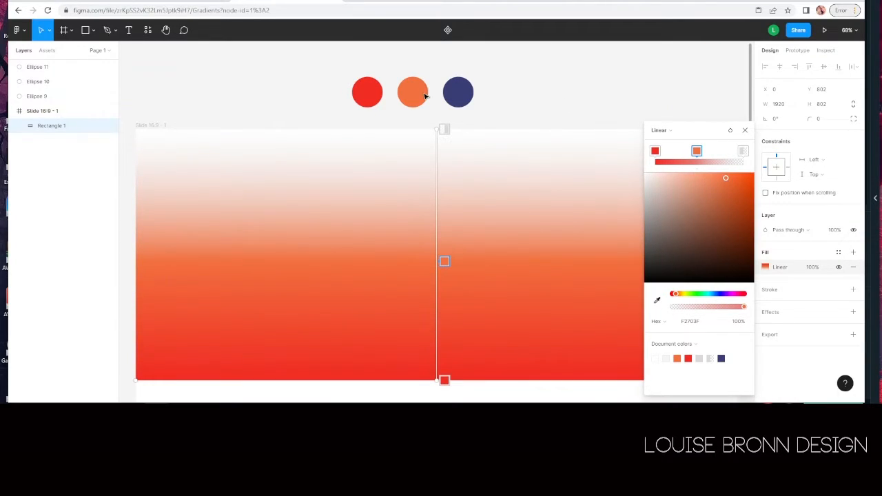
Step: Set the gradient's end stop to 100% opacity with the dark blue circle's colour, 383D75, and close the colour picker
click(742, 151)
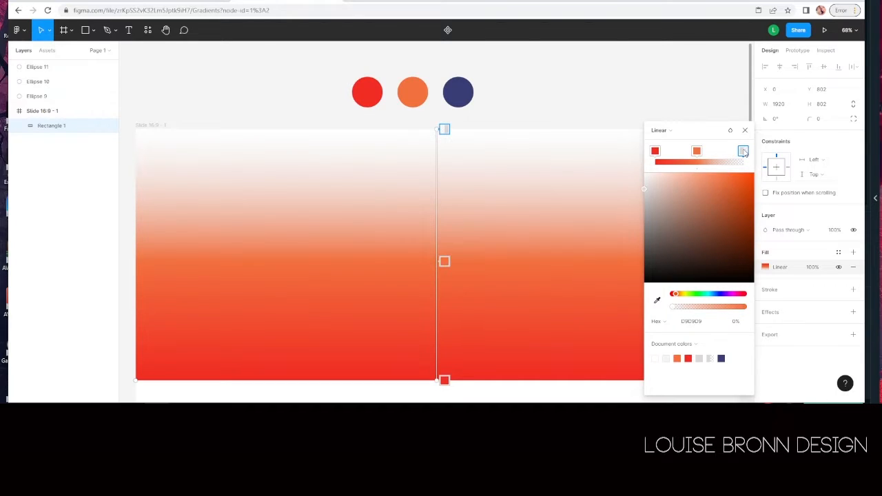
drag(672, 306, 762, 301)
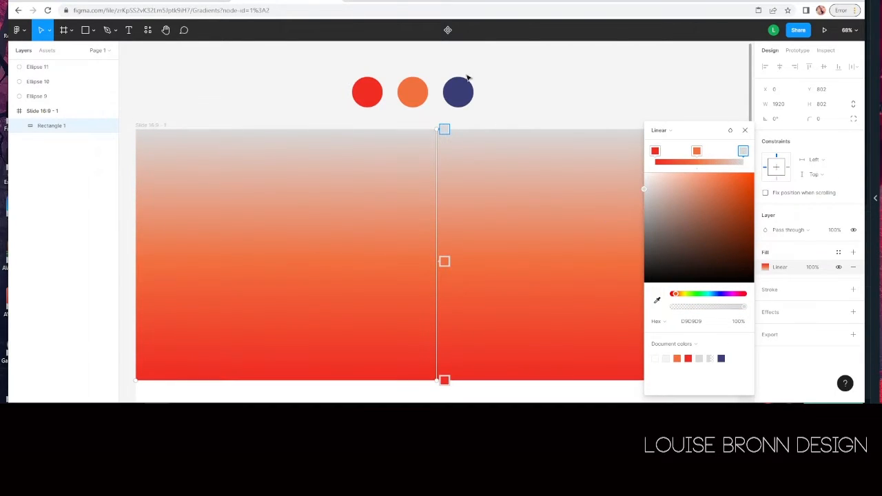
click(657, 300)
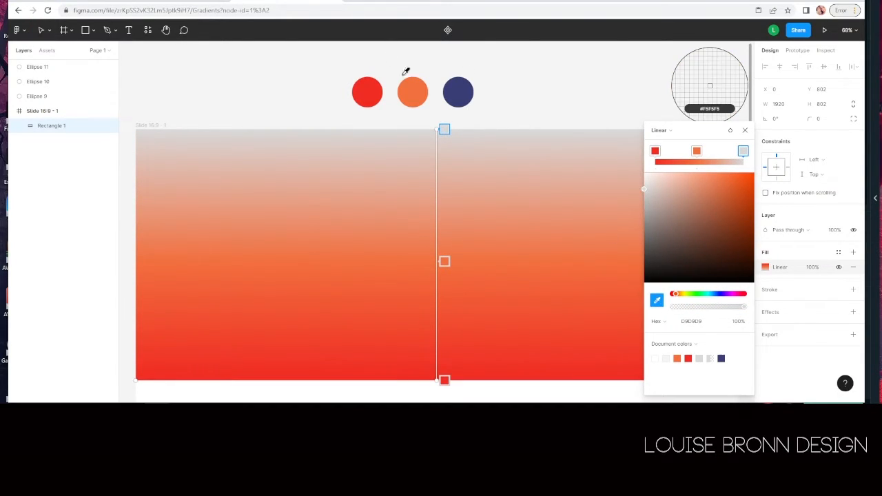
click(462, 95)
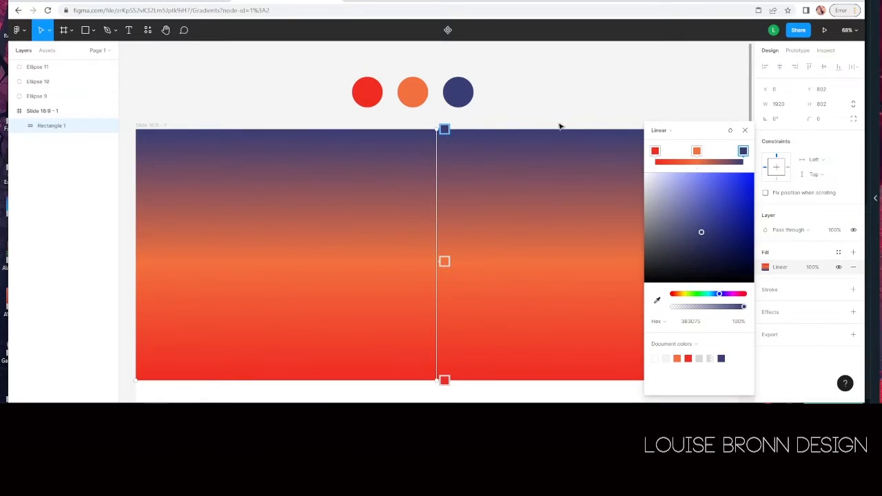
click(746, 131)
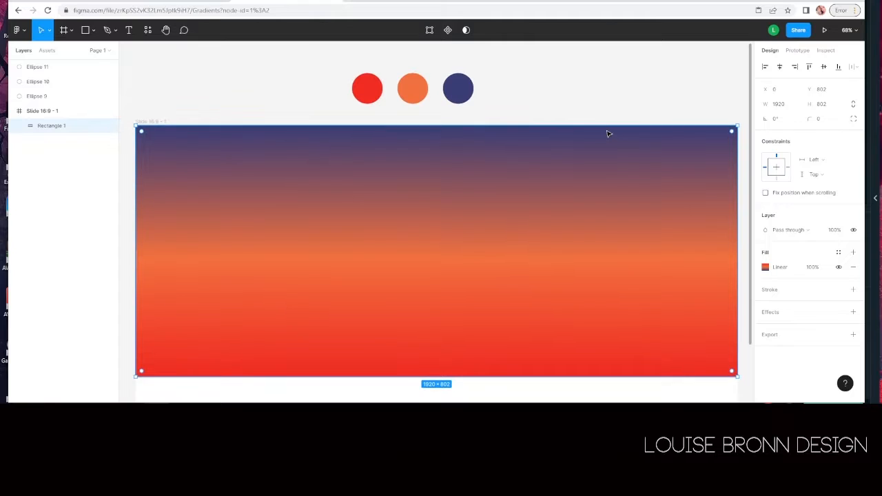
Step: Draw a second full-width rectangle, about 1920 × 281, over the blank strip along the slide's bottom
scroll(606, 130, down, 3)
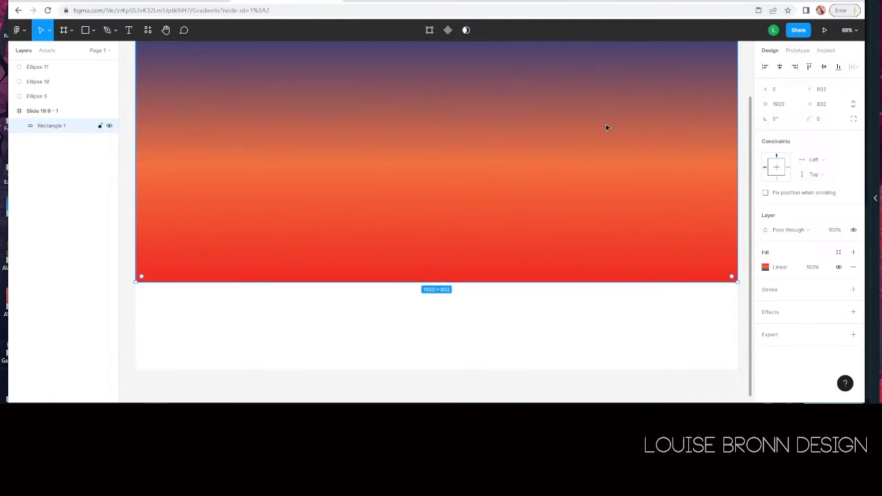
click(85, 32)
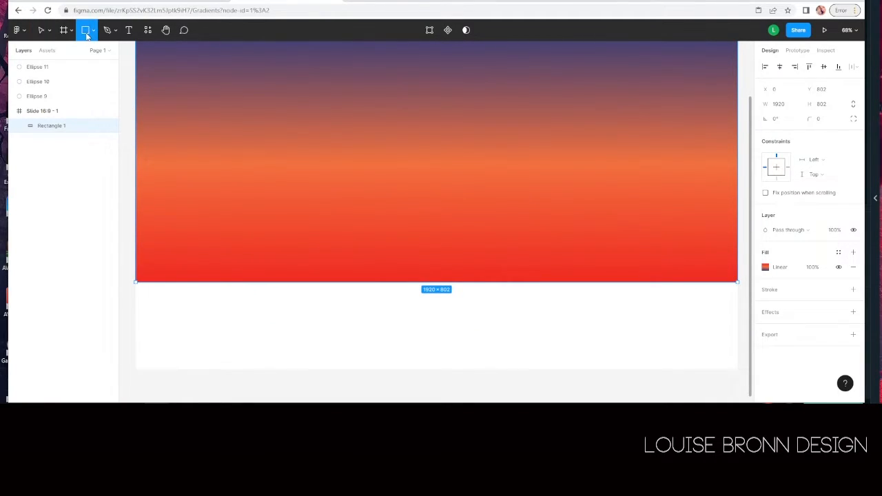
mouse_move(136, 281)
mouse_down()
mouse_move(445, 370)
mouse_move(724, 363)
mouse_move(738, 369)
mouse_up()
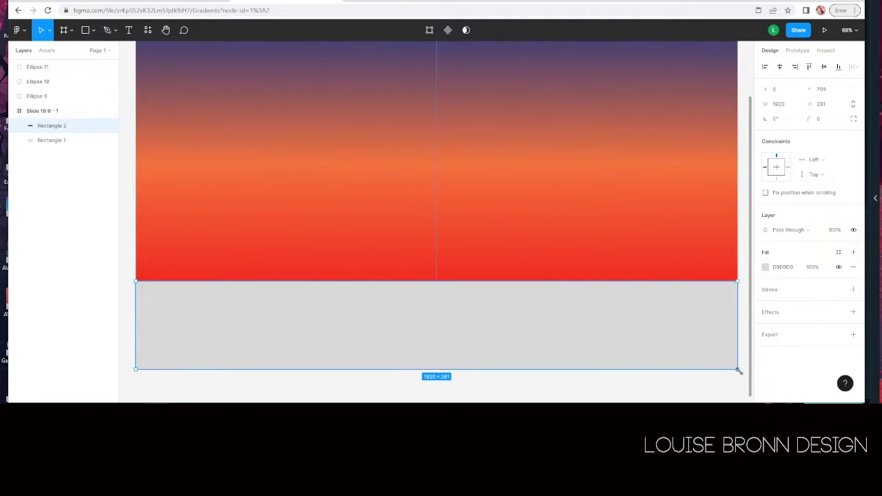
Step: Give the lower rectangle a linear gradient fill and set its first stop to dark brown, 523304
click(766, 268)
click(658, 164)
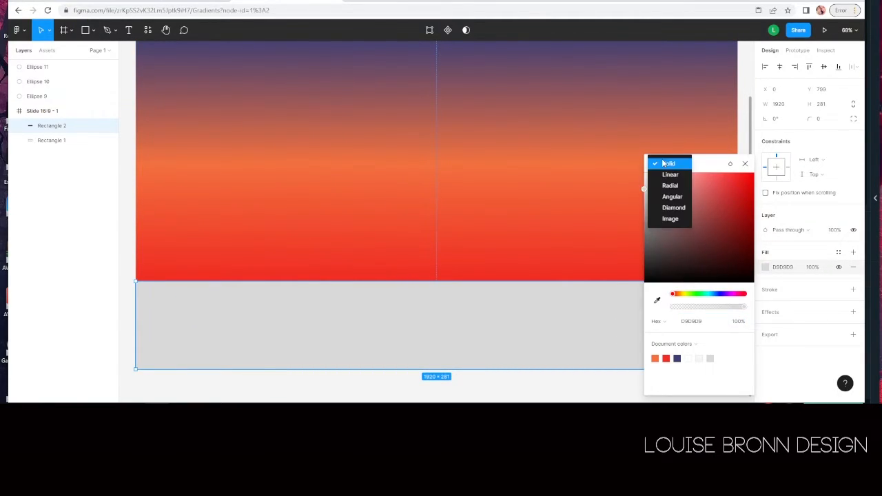
click(660, 175)
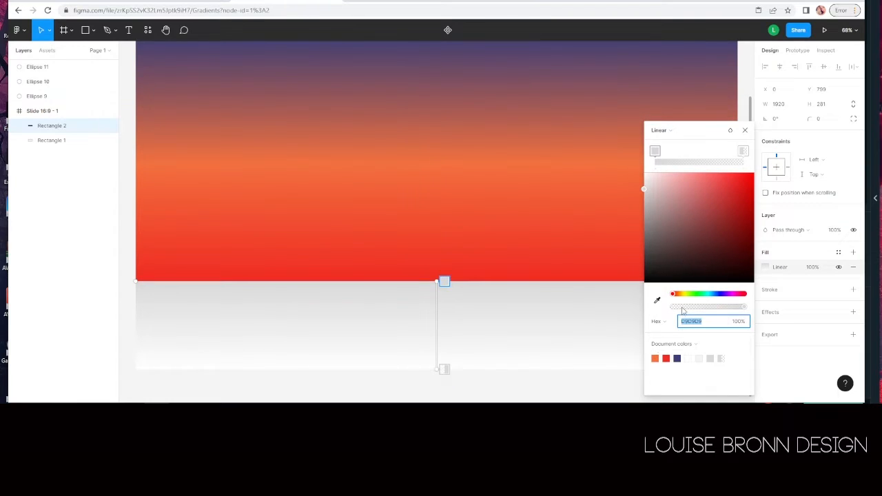
click(644, 190)
drag(644, 190, 746, 244)
mouse_move(673, 295)
mouse_down()
mouse_move(688, 294)
mouse_move(679, 294)
mouse_up()
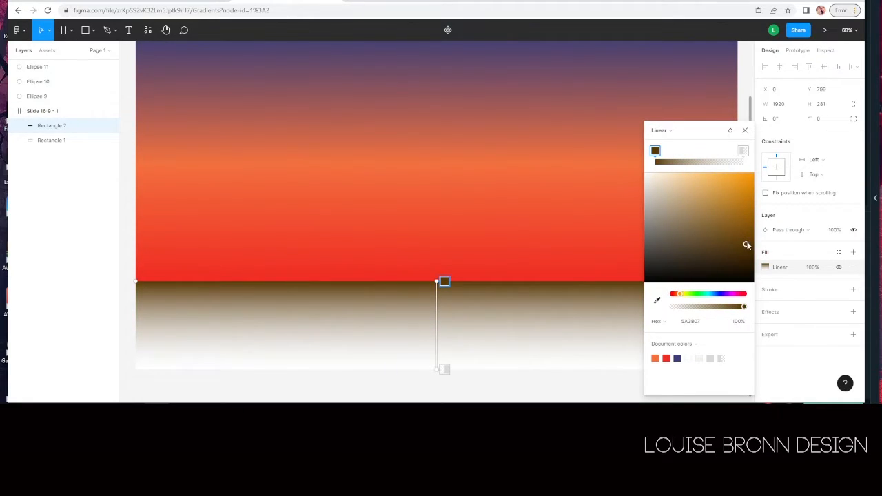
drag(747, 246, 749, 252)
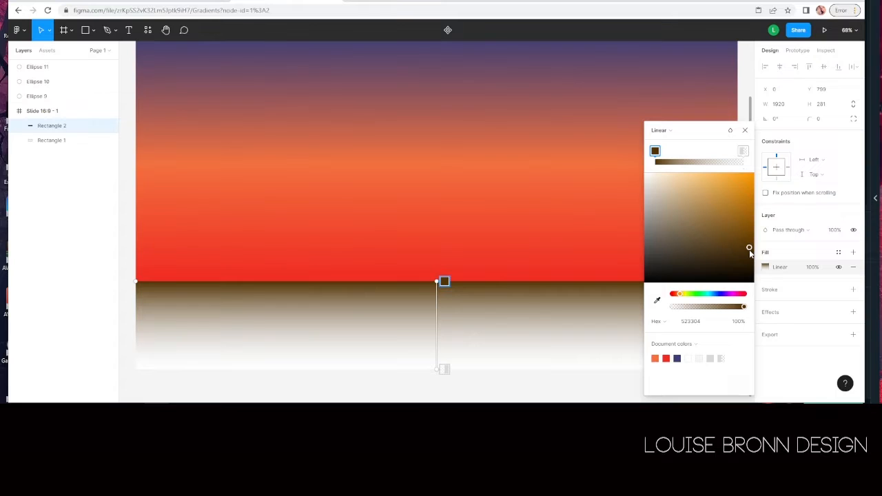
Step: Set the ground gradient's end stop to orange, E48E0B, at 100% opacity, close the colour picker and deselect the rectangle
click(742, 150)
drag(675, 306, 757, 312)
drag(734, 181, 749, 195)
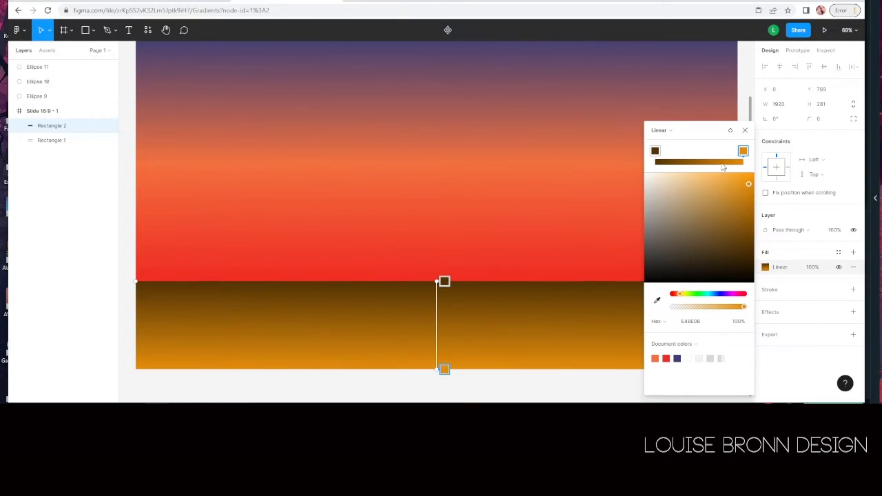
click(744, 129)
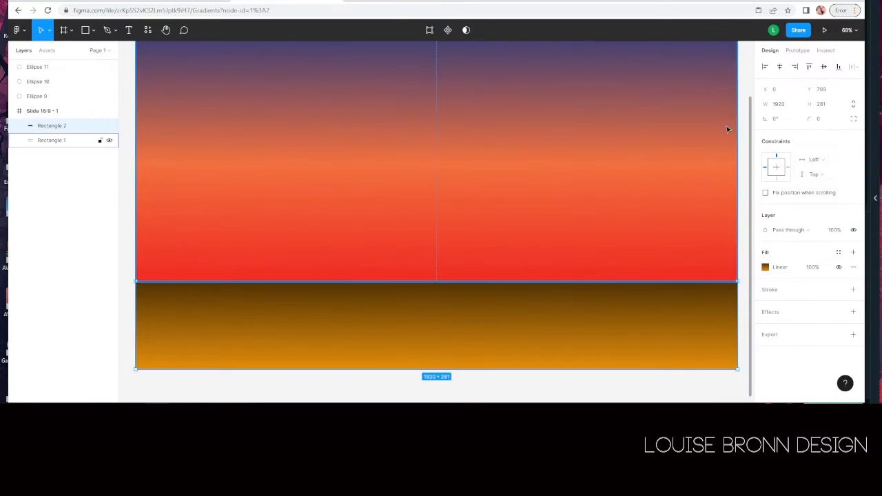
click(126, 289)
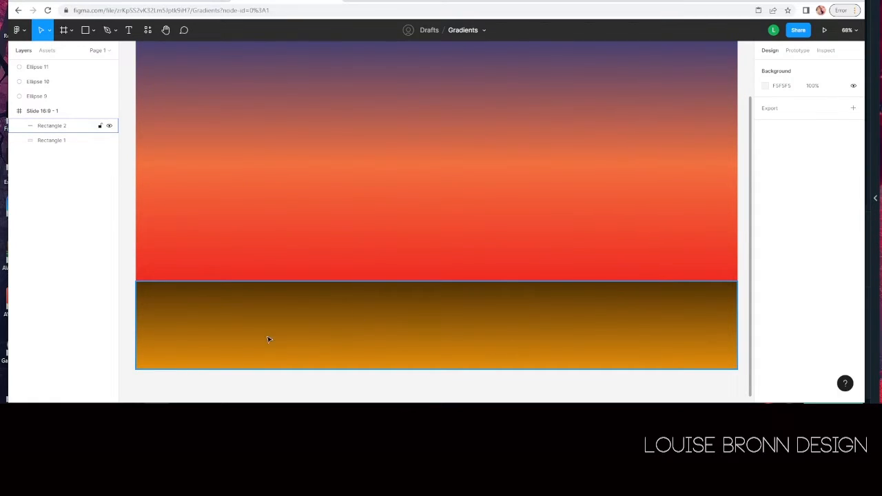
Step: Draw a tall, narrow ellipse about 152 × 551 on the slide's left half, with its base overlapping the ground
scroll(419, 267, up, 2)
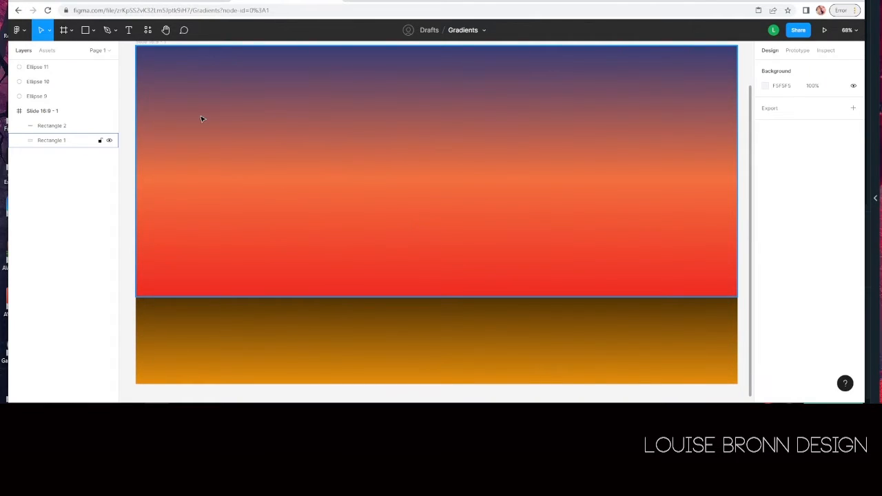
click(93, 29)
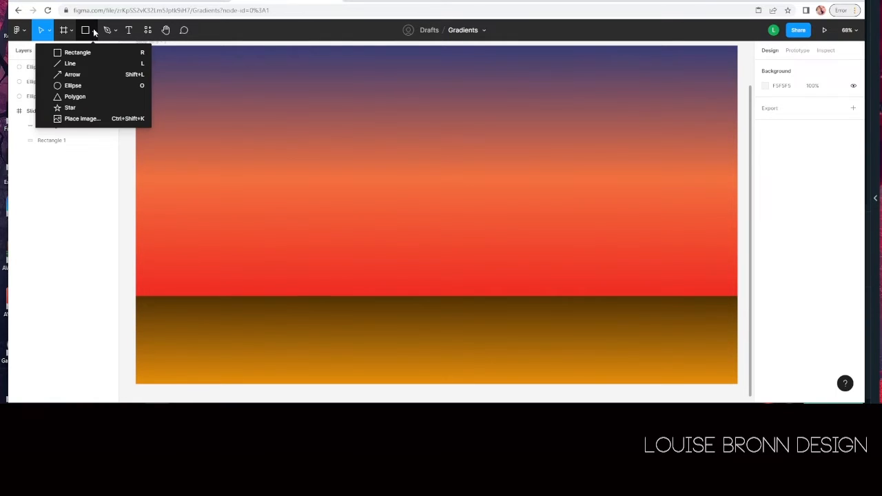
click(90, 84)
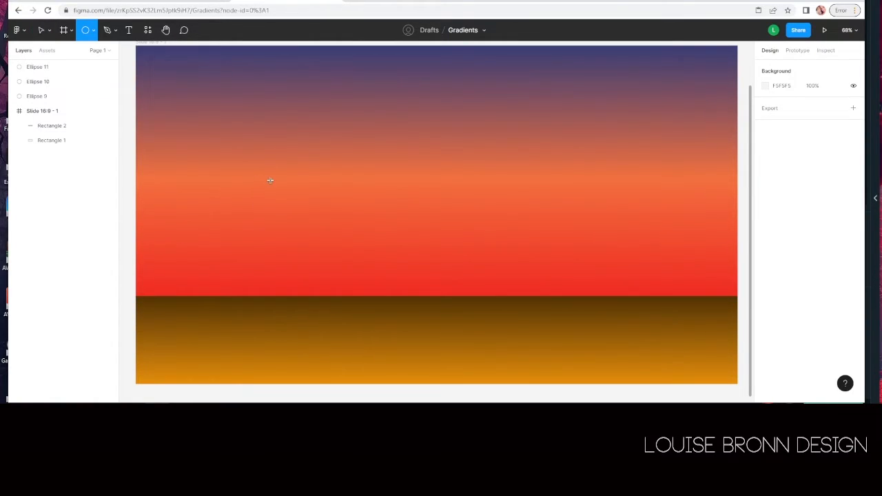
drag(270, 147, 317, 320)
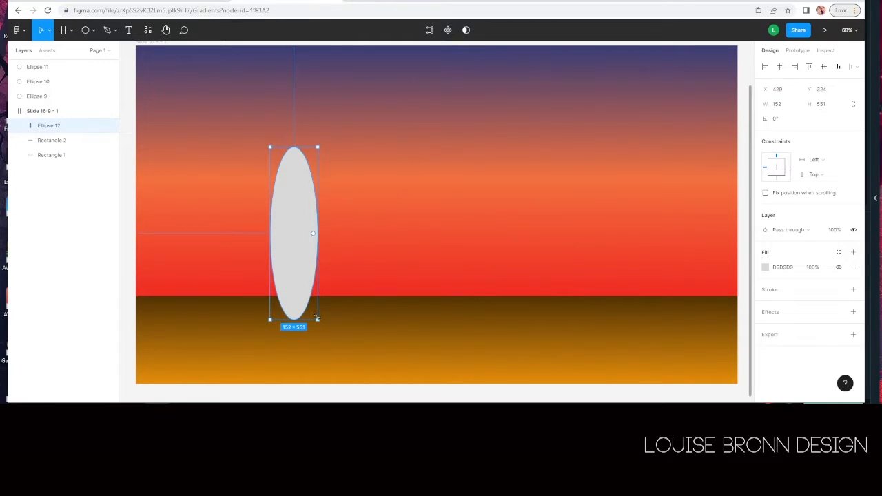
Step: Edit the tall ellipse's vector path and add an anchor point on each side of its lower curve
double_click(283, 257)
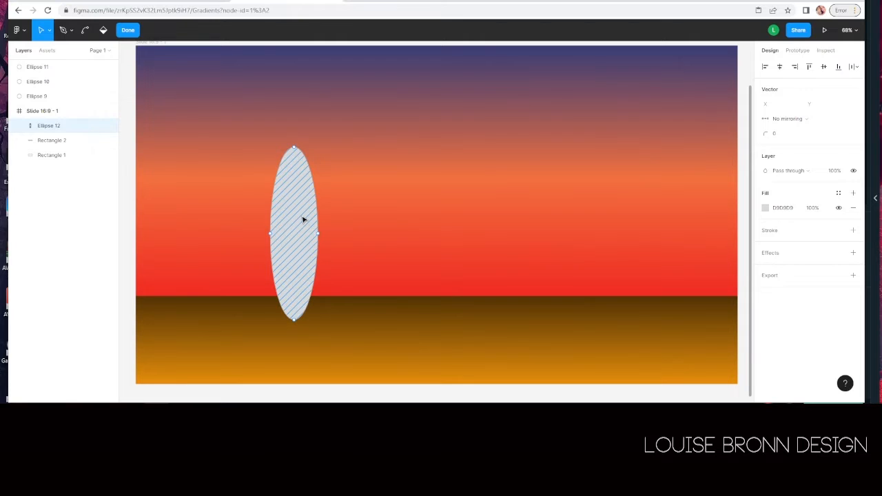
key(p)
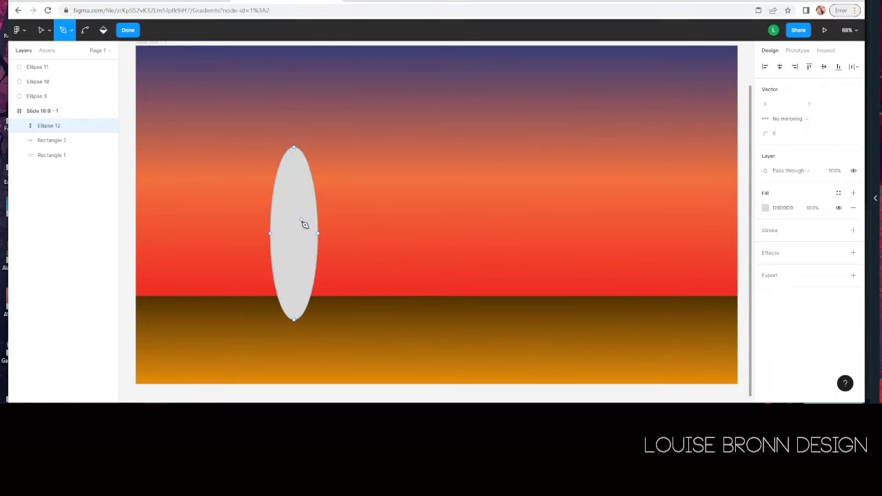
click(314, 288)
key(Escape)
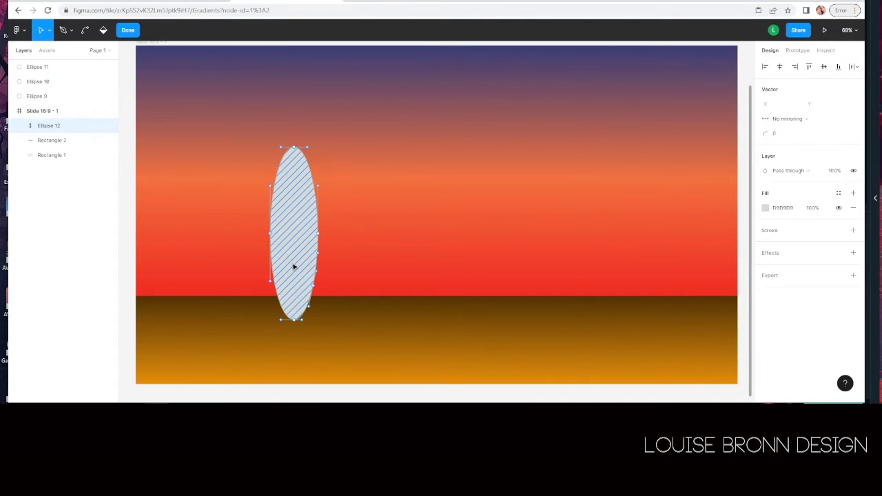
key(p)
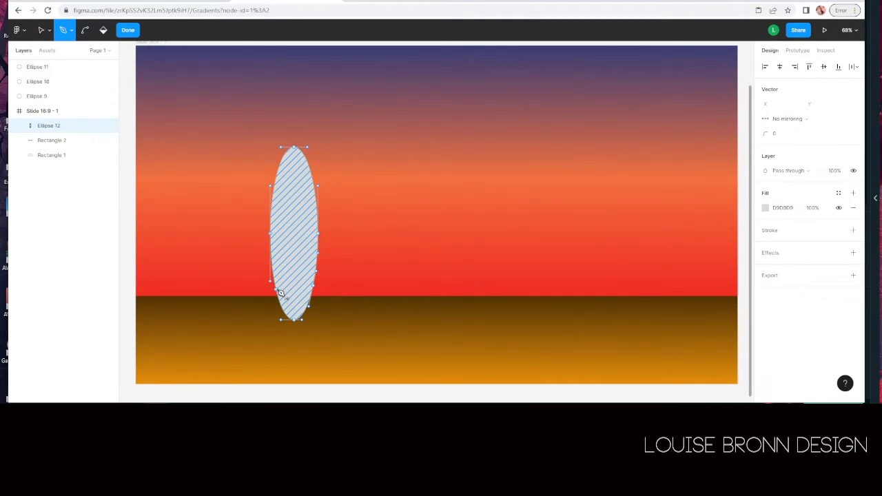
key(Escape)
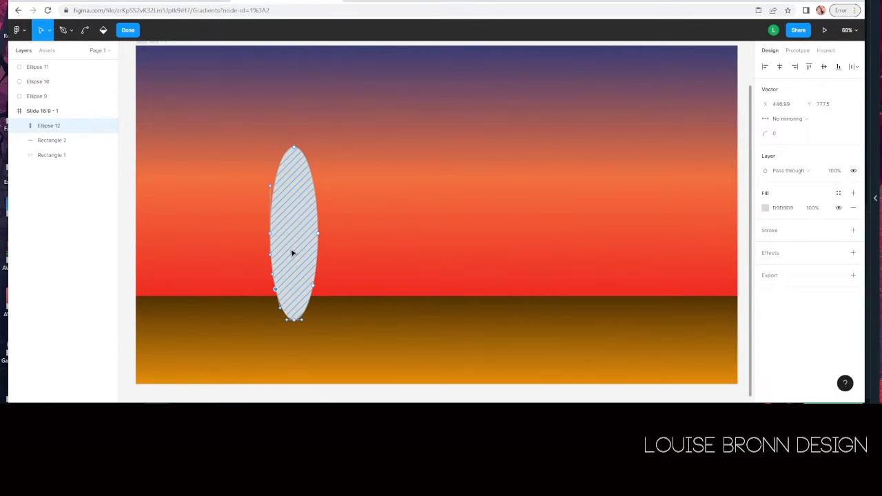
click(292, 253)
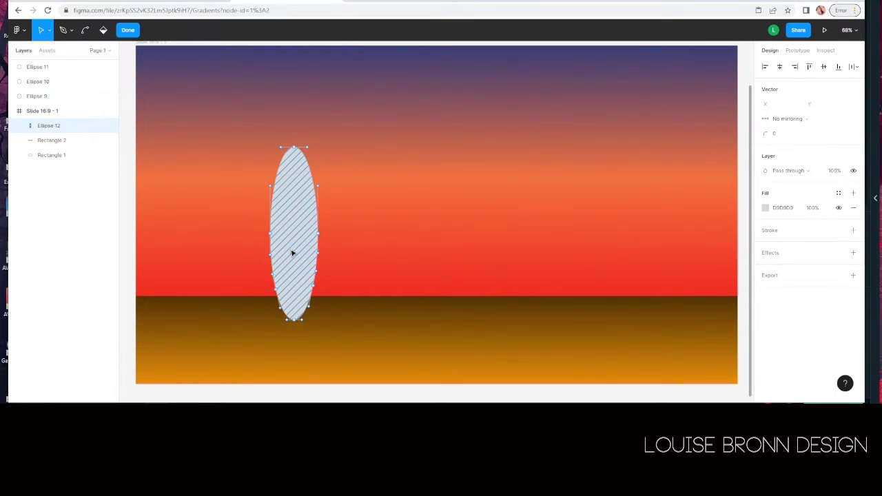
Step: Reshape the tall ellipse into a flat-based cactus trunk about 172 × 553 by moving its side points and lower-left handle, and finish editing
click(276, 290)
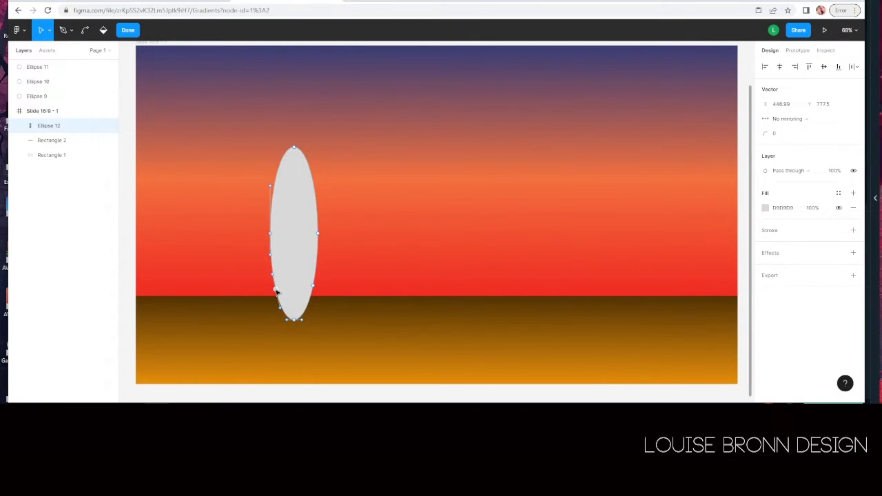
drag(275, 290, 265, 310)
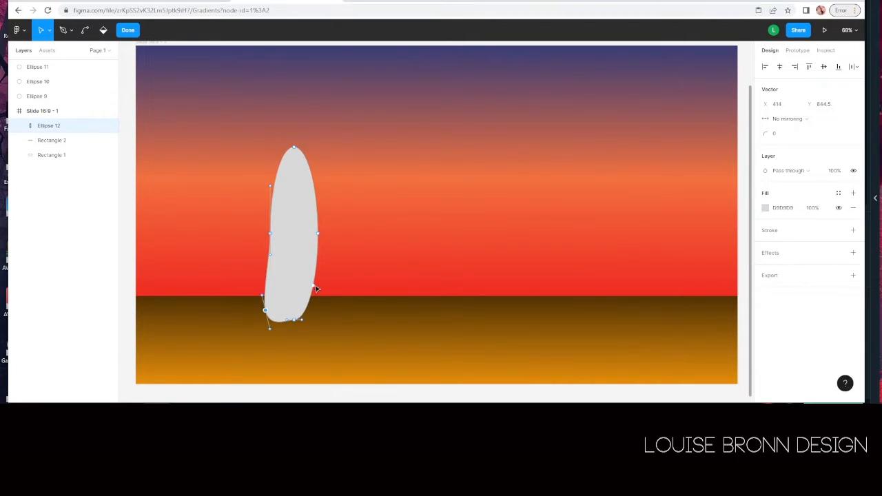
drag(314, 288, 315, 304)
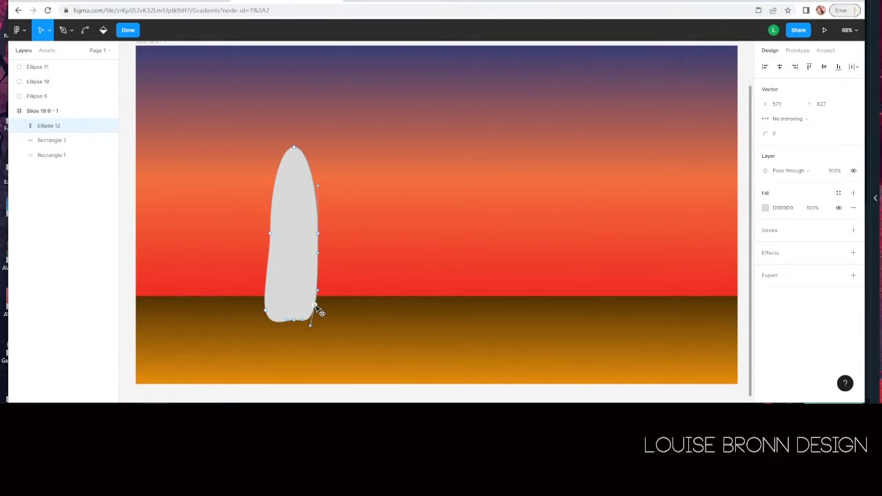
drag(272, 234, 266, 227)
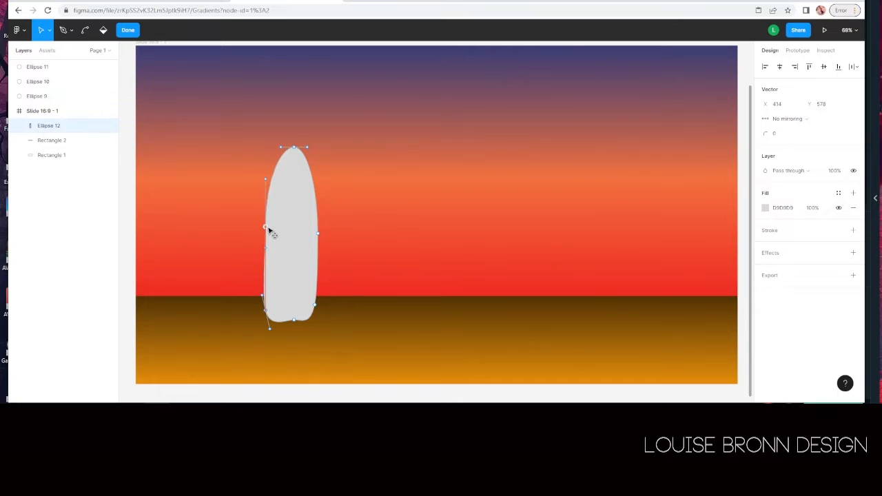
click(269, 328)
mouse_move(269, 330)
mouse_down()
mouse_move(268, 314)
mouse_move(273, 338)
mouse_move(269, 323)
mouse_up()
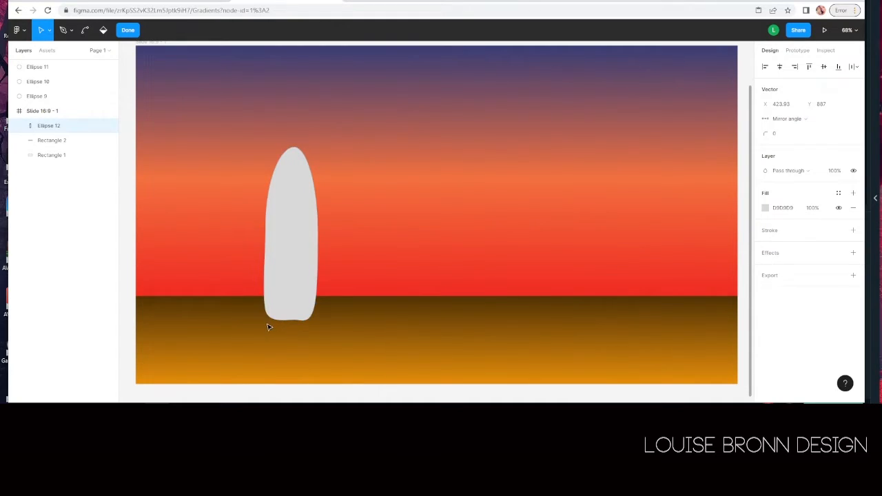
click(295, 277)
click(130, 31)
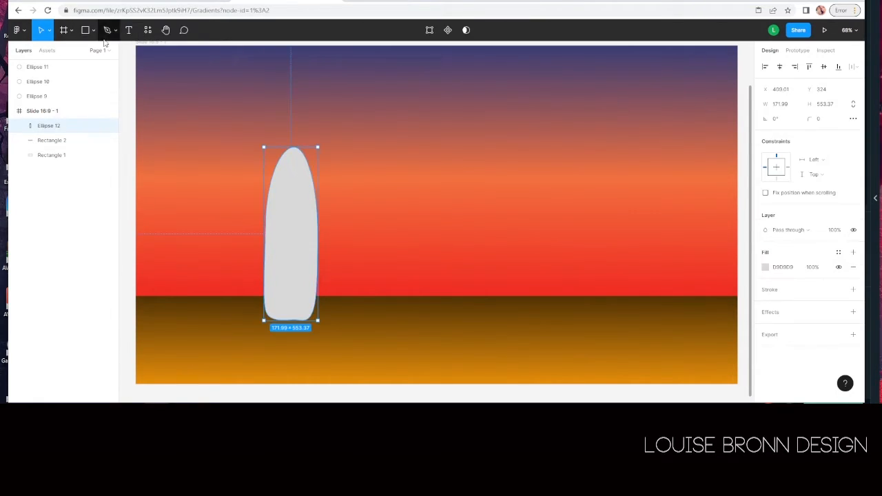
Step: Draw a shorter upright ellipse overlapping the lower left side of the cactus trunk
click(92, 30)
click(97, 85)
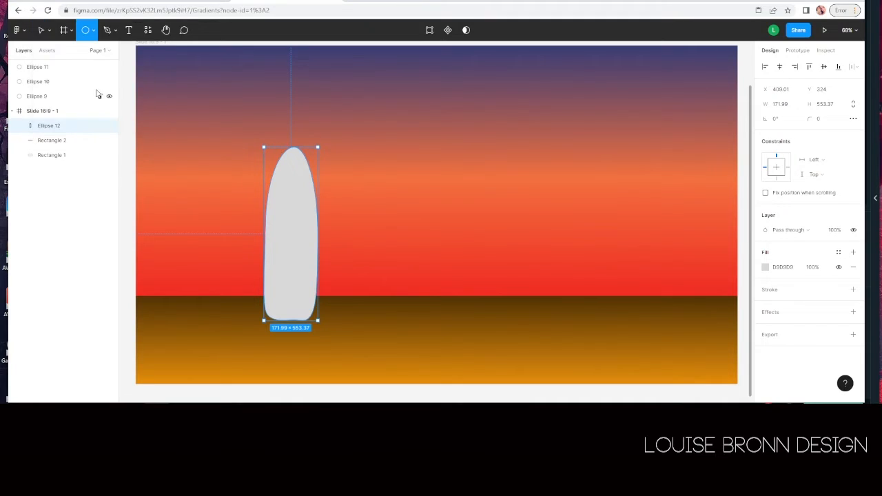
mouse_move(237, 223)
mouse_down()
mouse_move(276, 271)
mouse_move(277, 324)
mouse_up()
Step: Edit the shorter ellipse's vector path and add an anchor point on each side of its lower curve
double_click(255, 282)
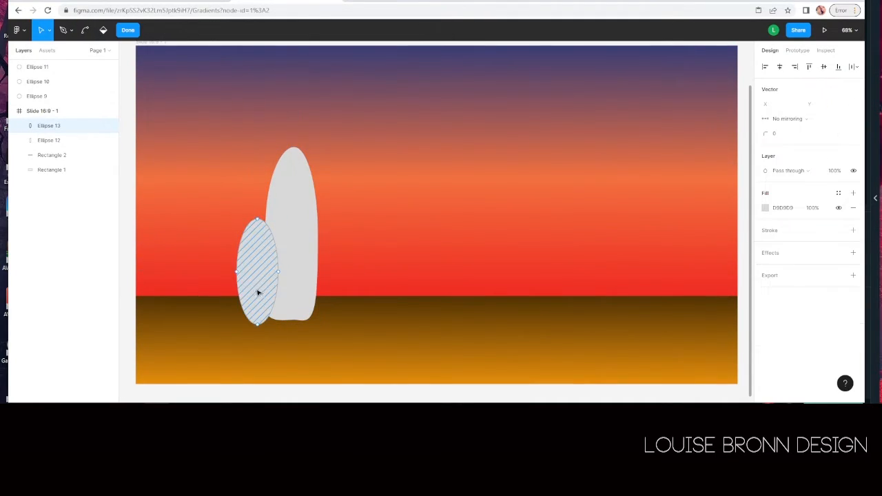
key(p)
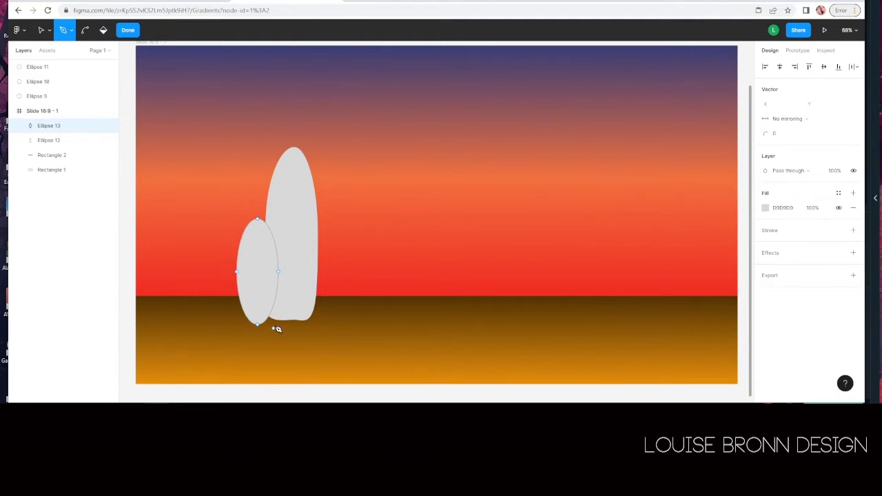
click(276, 304)
key(v)
click(259, 285)
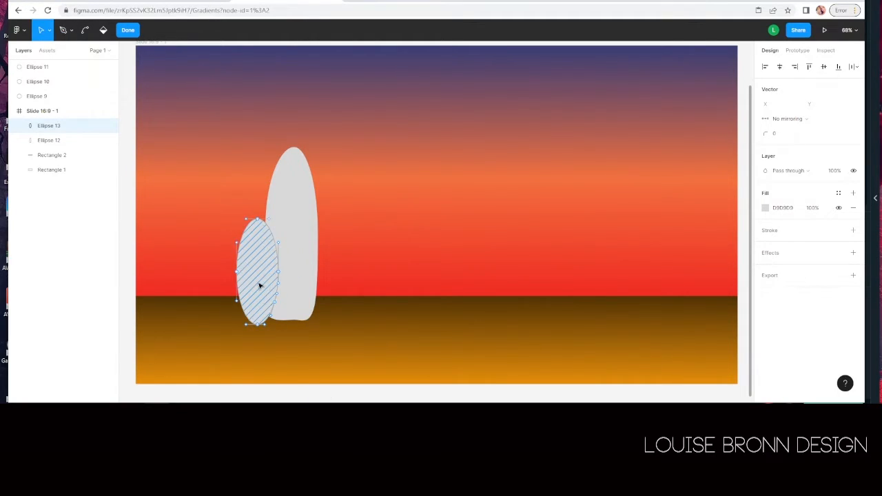
key(p)
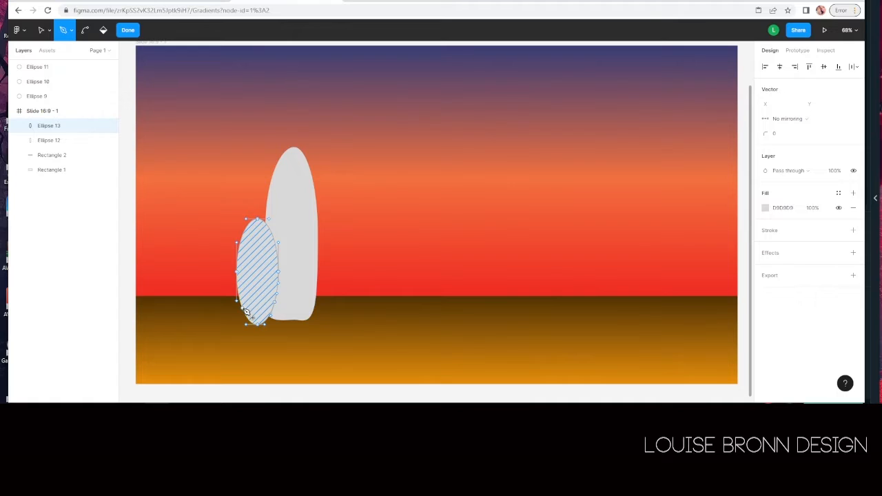
click(242, 308)
key(v)
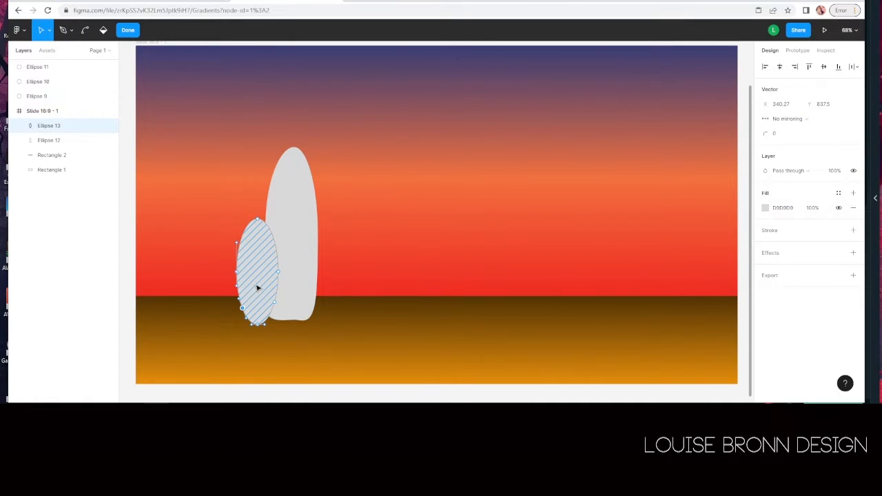
click(259, 298)
Step: Move the shorter ellipse's new lower points outward for a flatter base, about 138 × 339 overall, and finish editing
click(242, 309)
drag(242, 309, 273, 312)
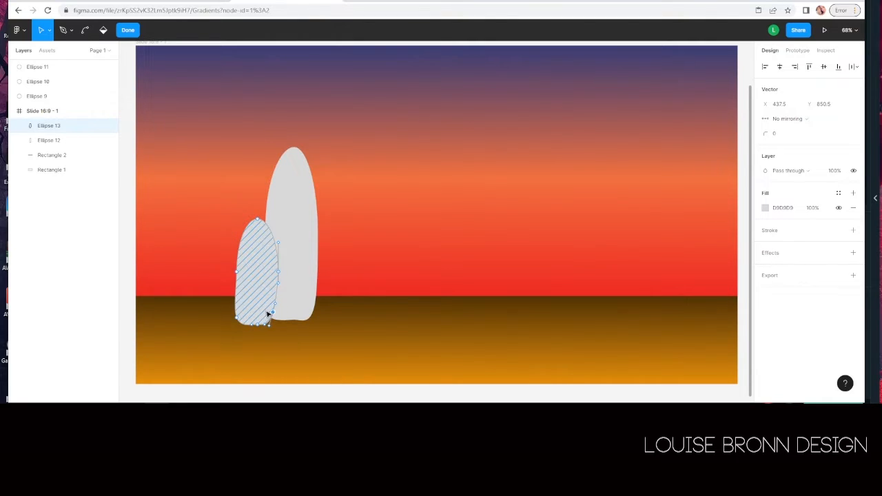
click(299, 298)
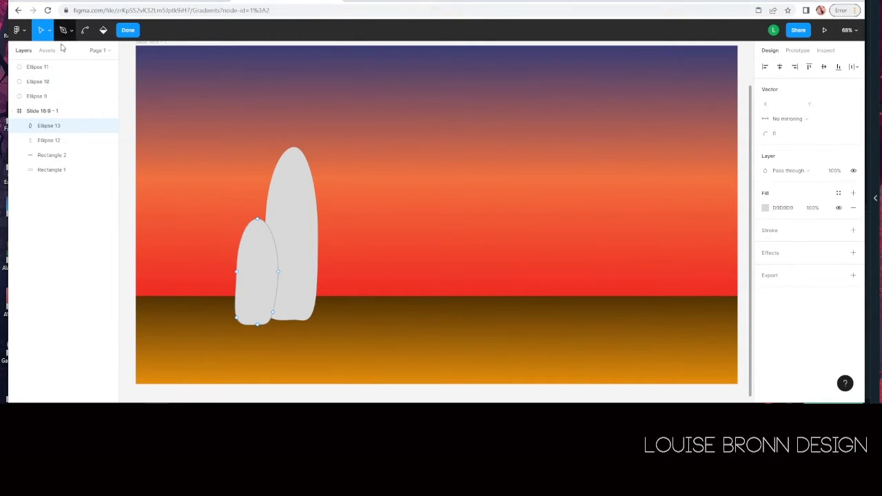
click(132, 32)
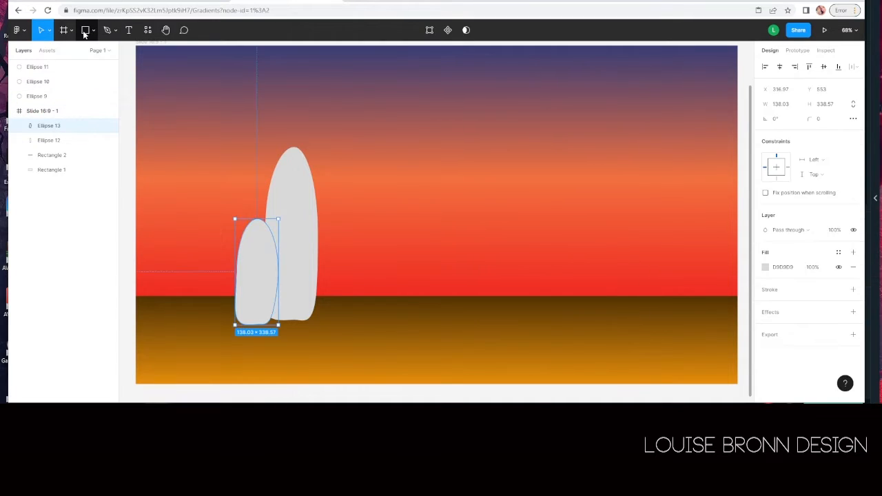
Step: Draw a small ellipse about 93 × 207 on the trunk's right side and rotate it about -29° as a cactus arm
click(84, 35)
click(94, 31)
click(94, 89)
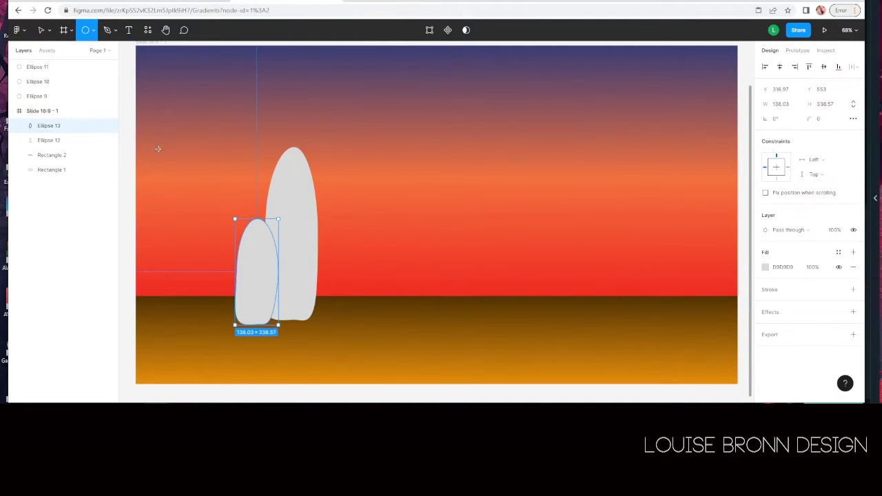
mouse_move(304, 246)
mouse_down()
mouse_move(324, 187)
mouse_move(334, 193)
mouse_move(316, 222)
mouse_move(321, 236)
mouse_move(310, 201)
mouse_up()
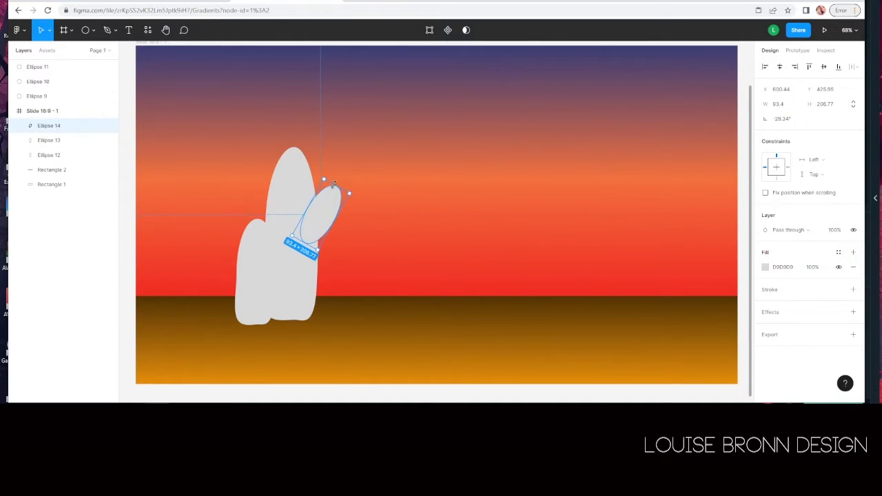
click(348, 335)
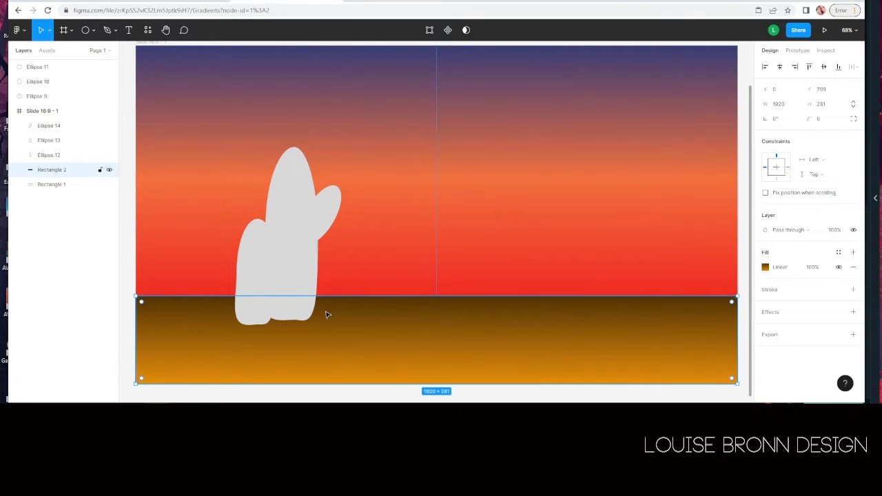
Step: Set the tall cactus trunk's solid fill to dark green, 2B5B05
click(303, 252)
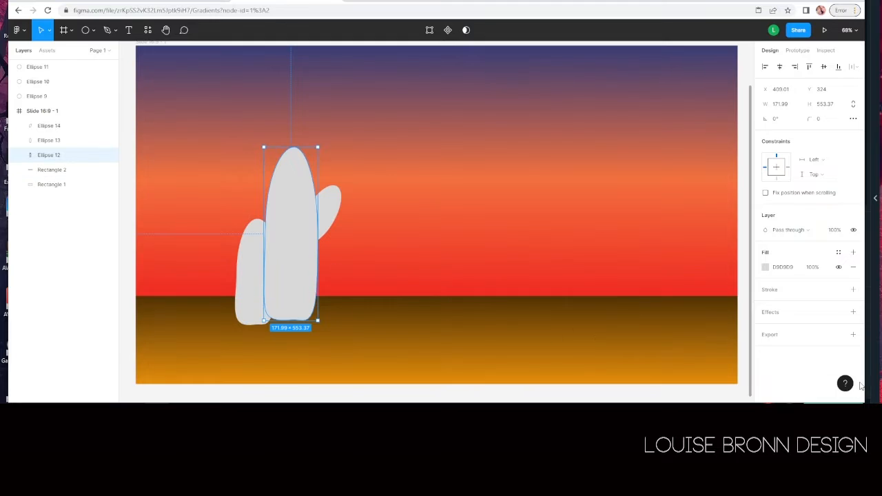
click(767, 268)
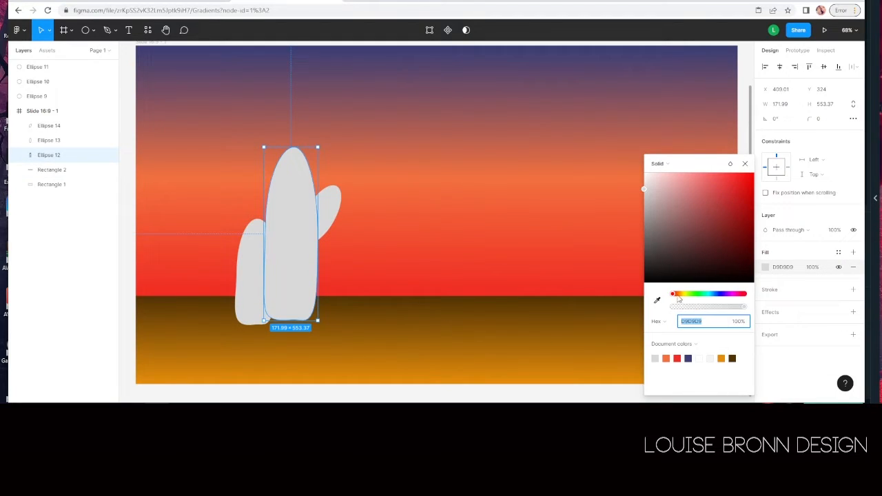
drag(673, 295, 691, 295)
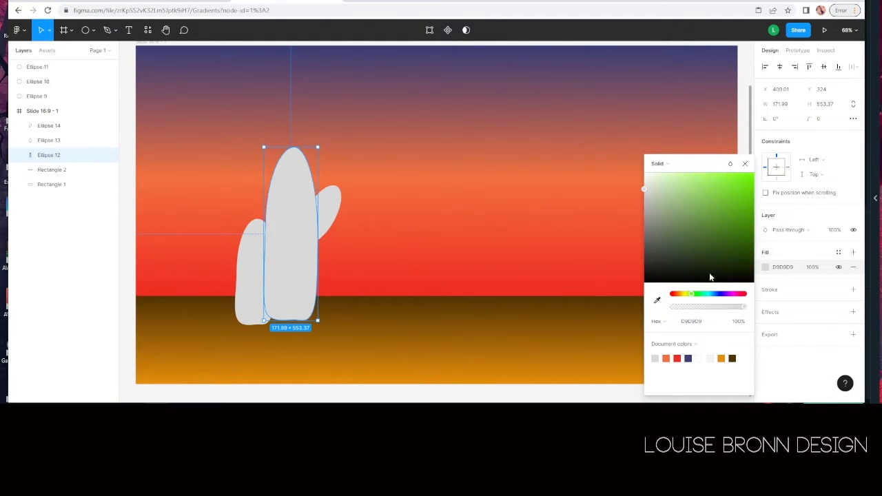
click(743, 237)
drag(743, 239, 747, 244)
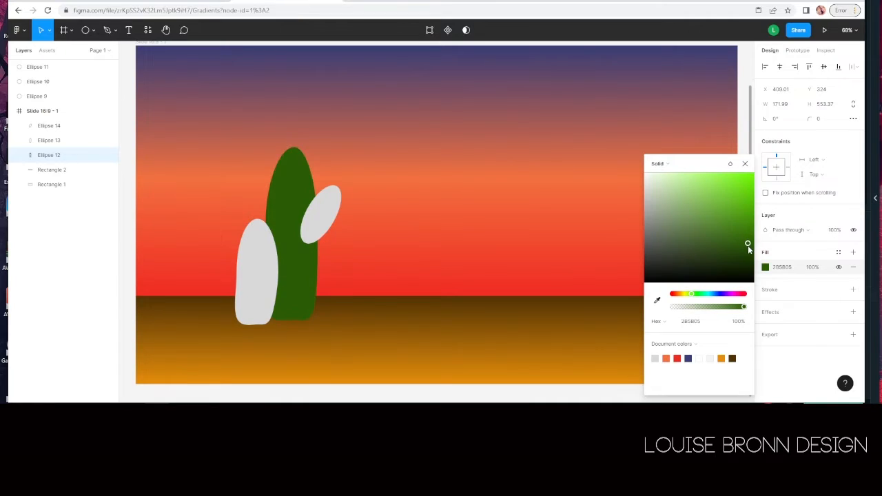
Step: Change the tall trunk's fill to a linear gradient and make its lower stop fully opaque bright green, 5DBF0F
click(669, 165)
click(670, 176)
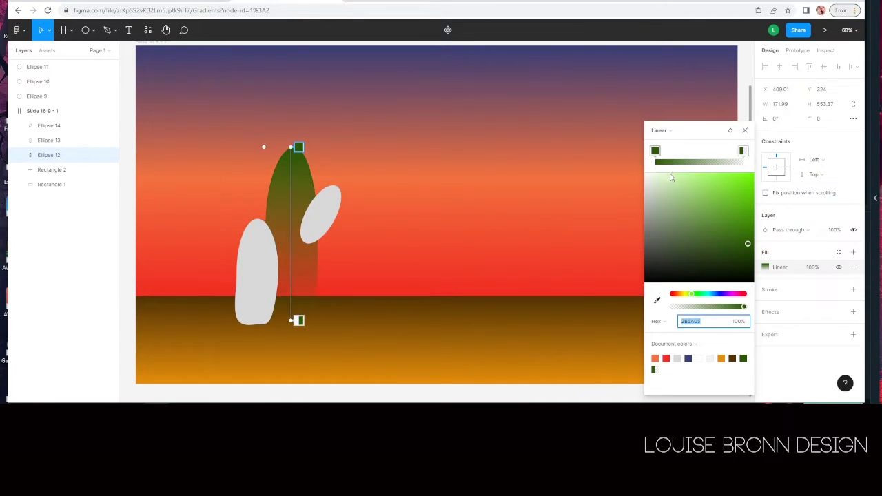
click(742, 151)
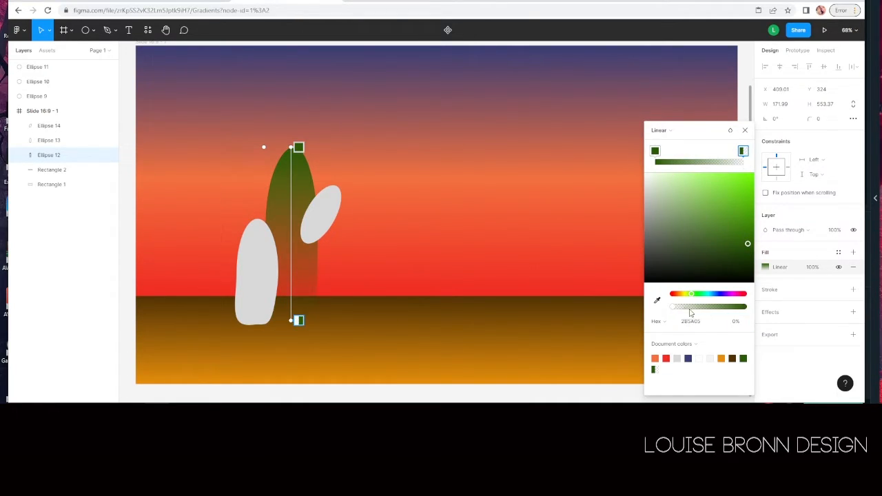
drag(674, 307, 757, 313)
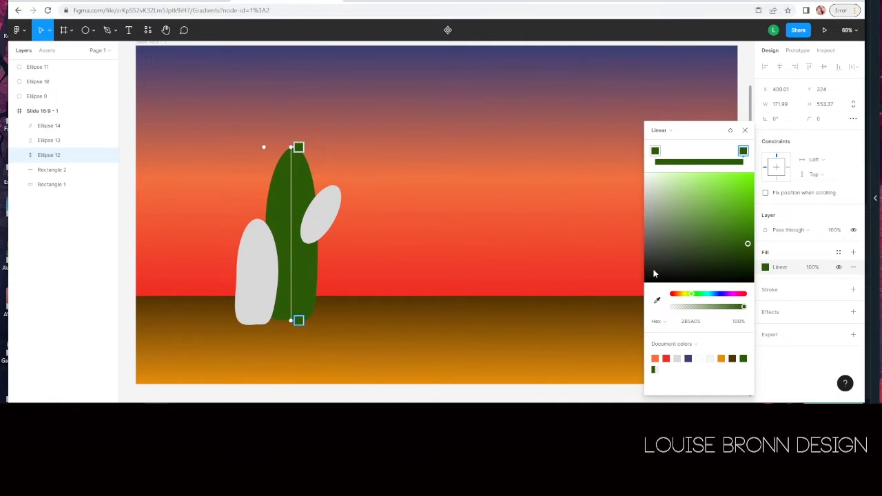
drag(749, 246, 746, 206)
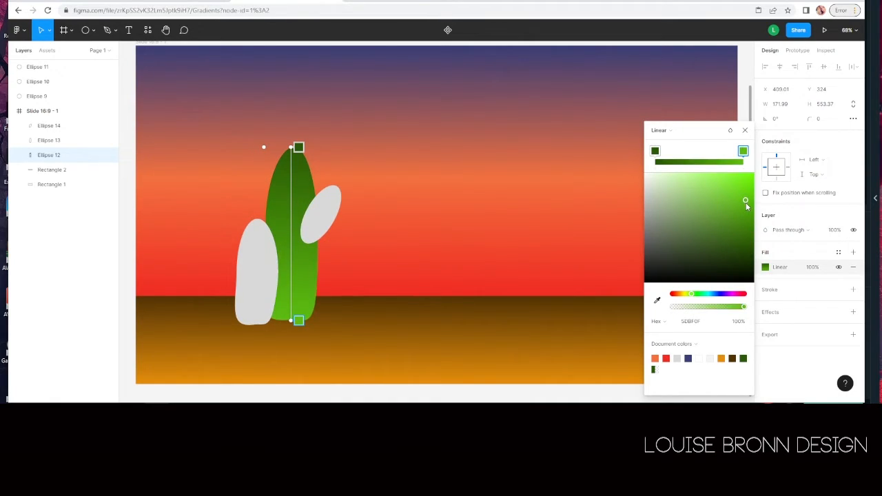
click(745, 130)
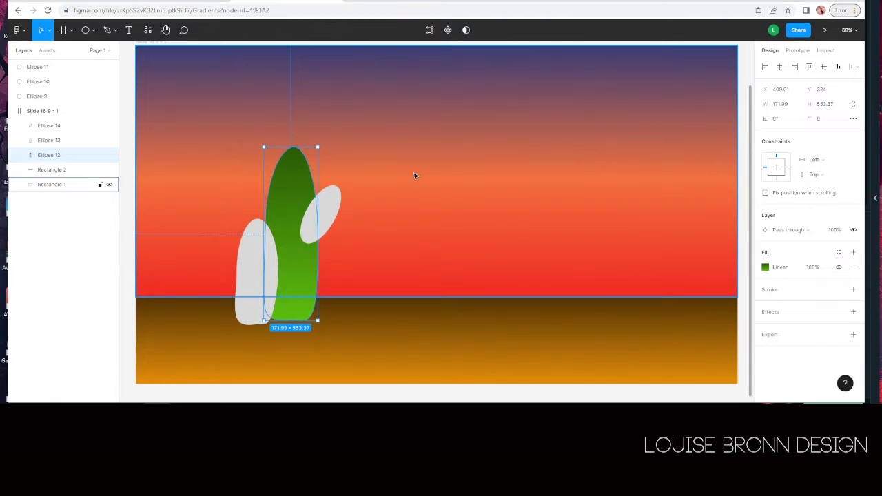
Step: Give the shorter cactus ellipse a linear gradient from bright green 5DBF0F at the top to dark green 2B5A05 at the base
click(255, 264)
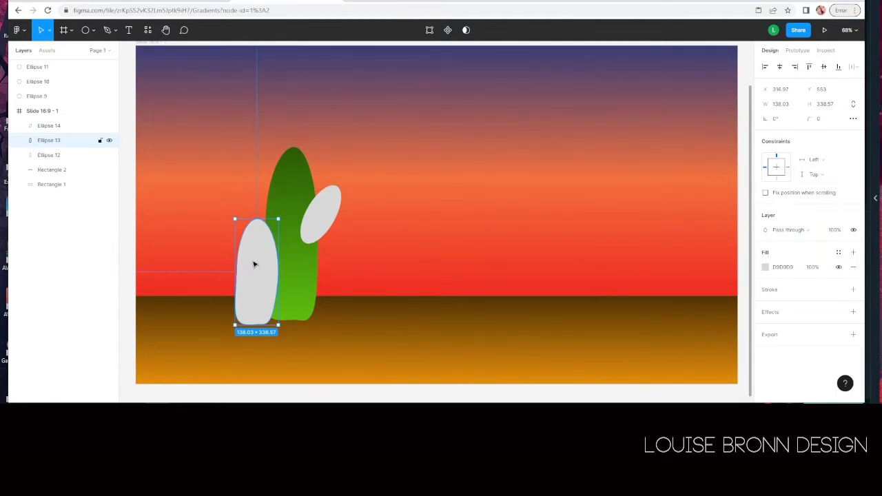
click(765, 268)
click(673, 164)
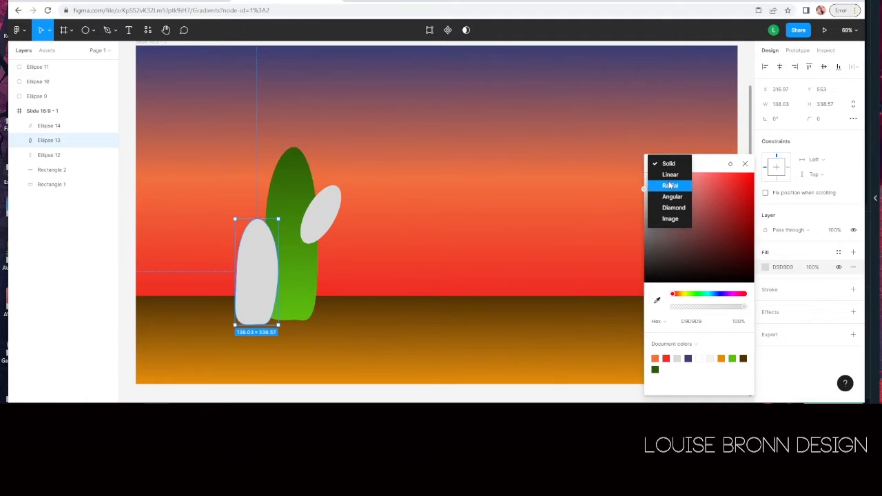
click(670, 175)
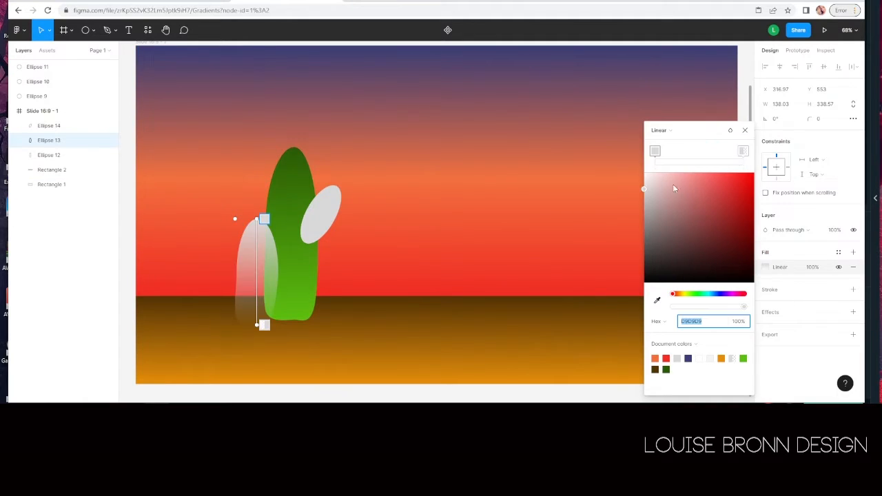
click(743, 357)
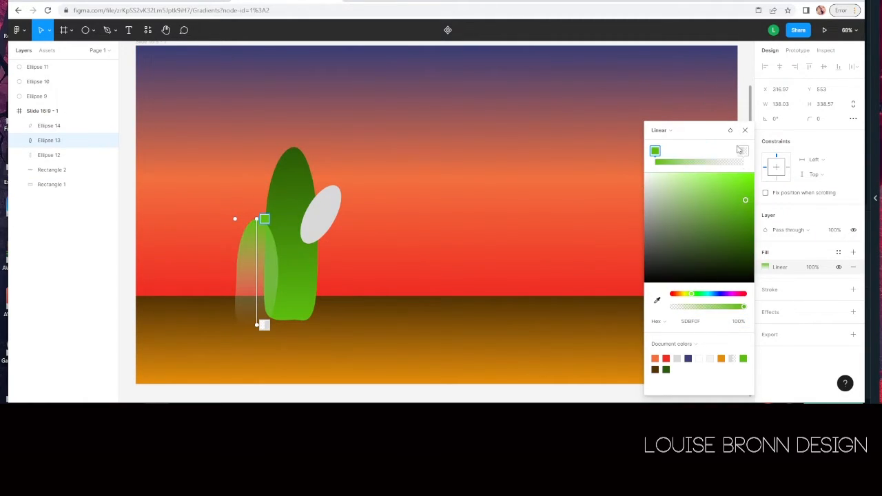
click(742, 151)
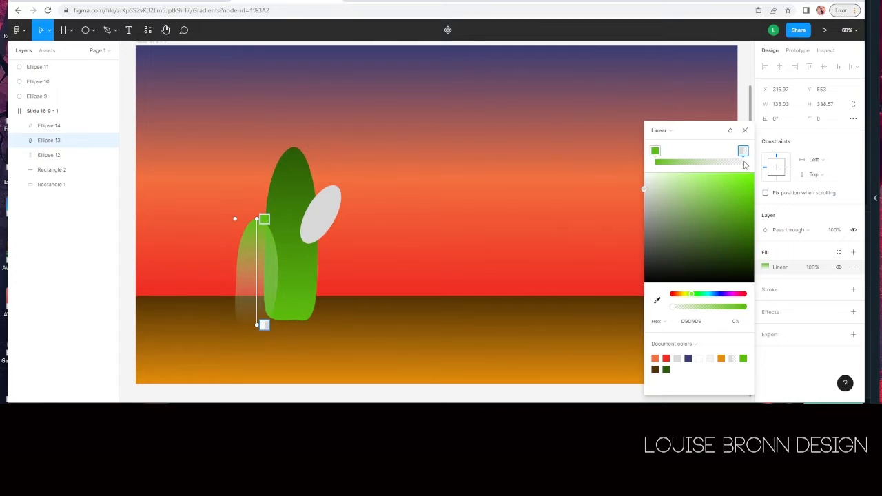
click(665, 369)
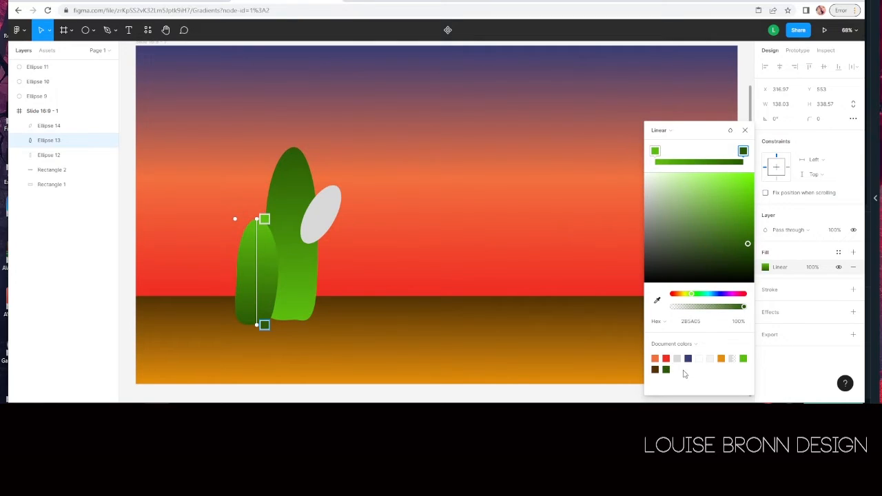
click(746, 131)
Step: Give the rotated arm ellipse a linear gradient with dark green 2B5A05 at its tip and a bright green 5DBF0F stop at its base
double_click(331, 204)
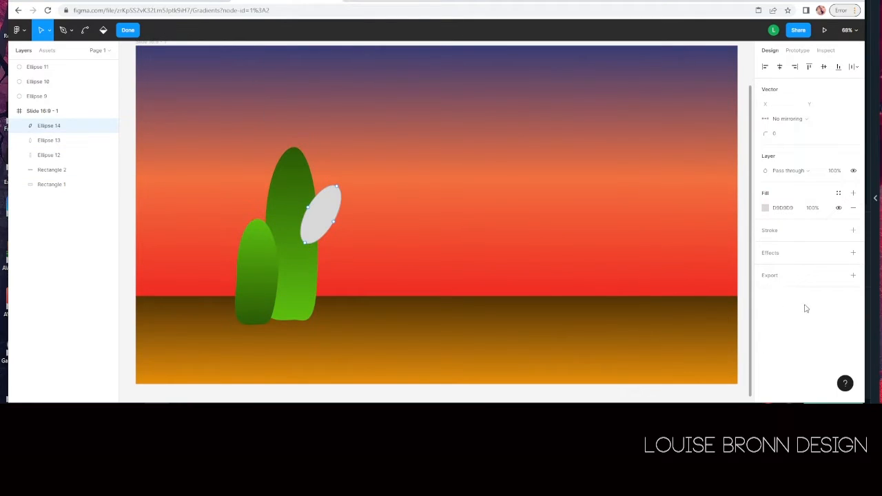
click(126, 31)
click(766, 268)
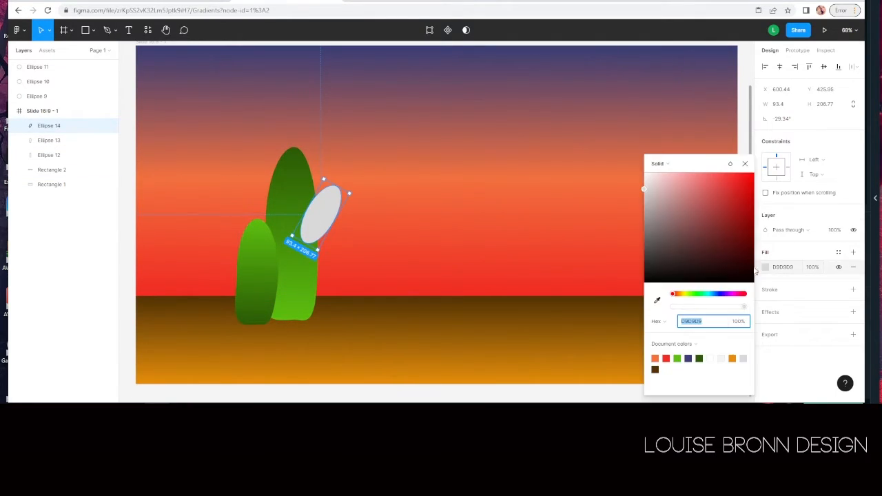
click(658, 163)
click(662, 174)
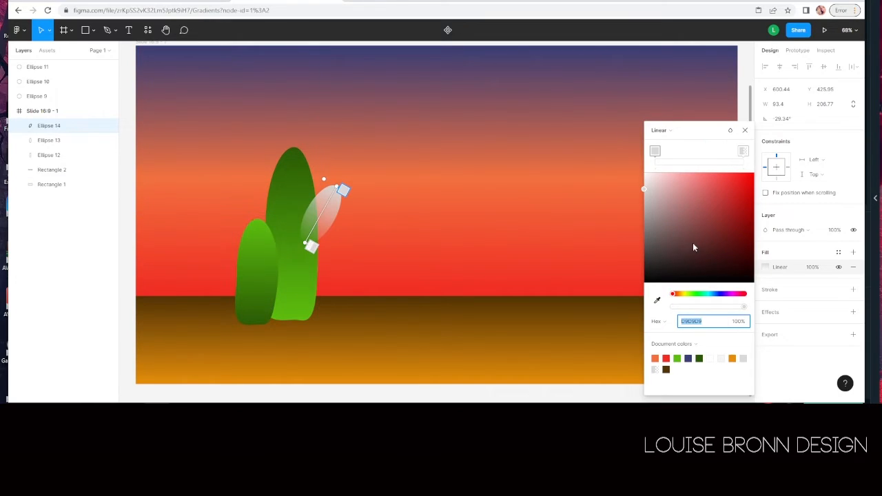
click(699, 358)
click(743, 150)
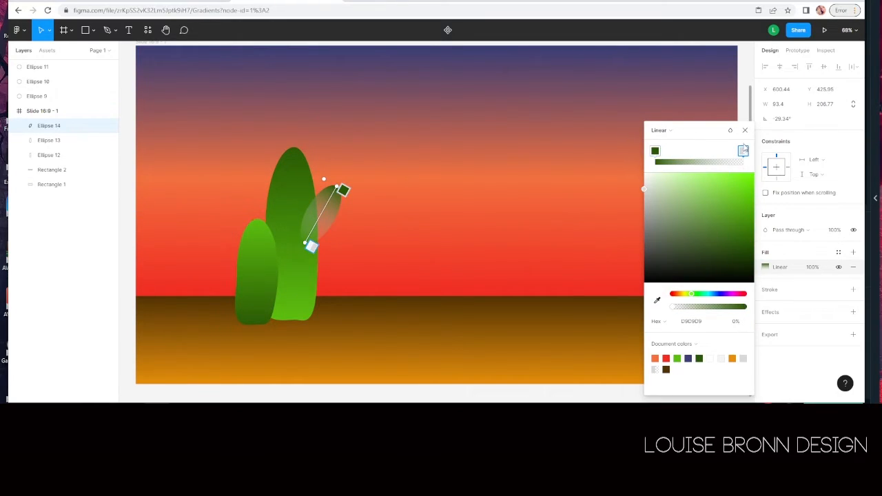
drag(676, 307, 754, 311)
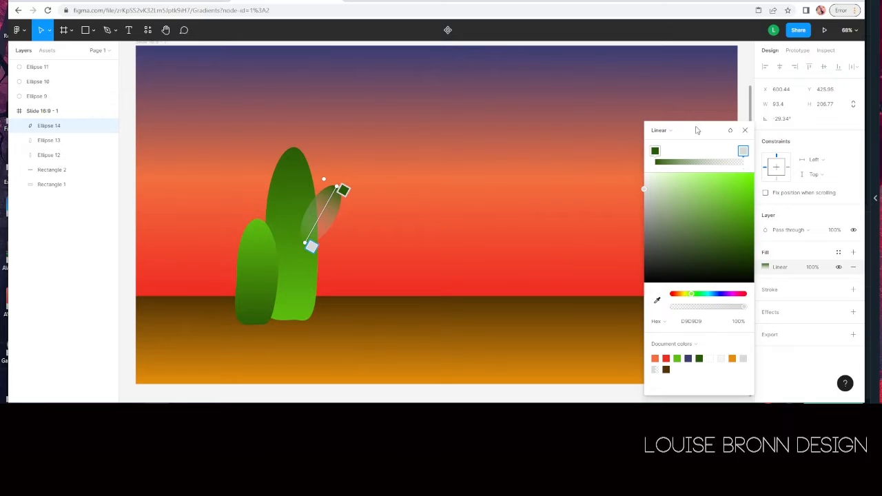
click(677, 357)
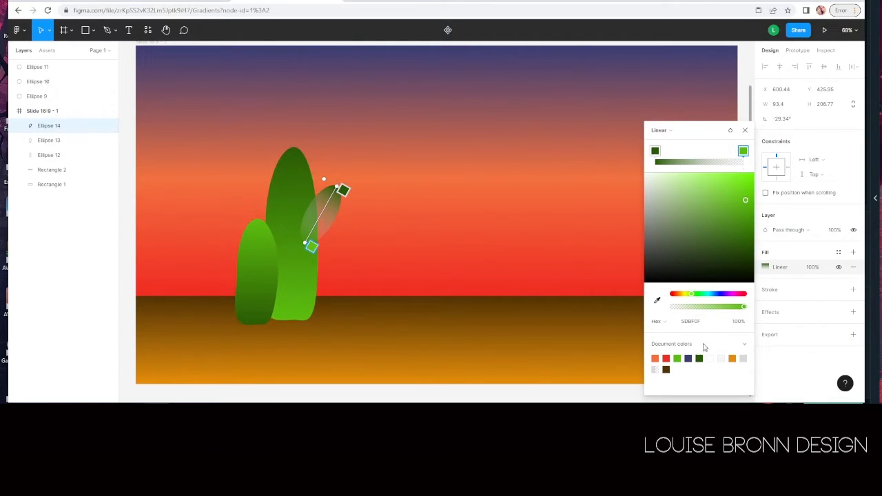
click(657, 150)
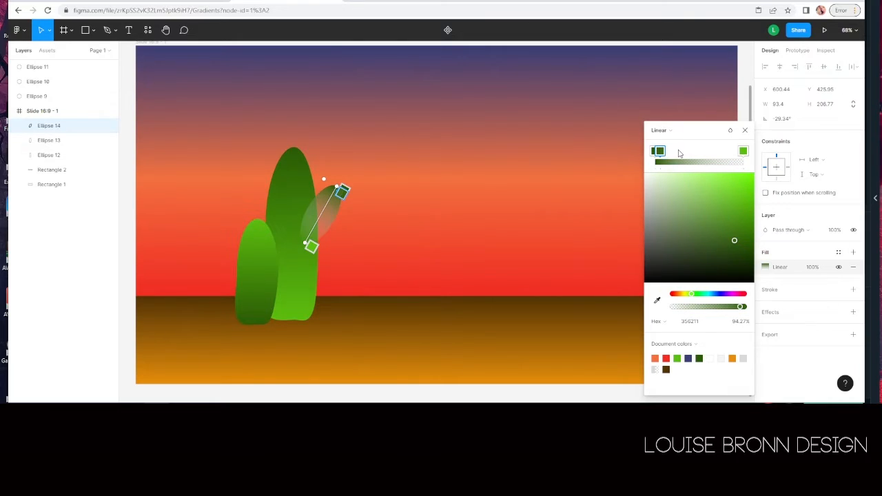
key(Delete)
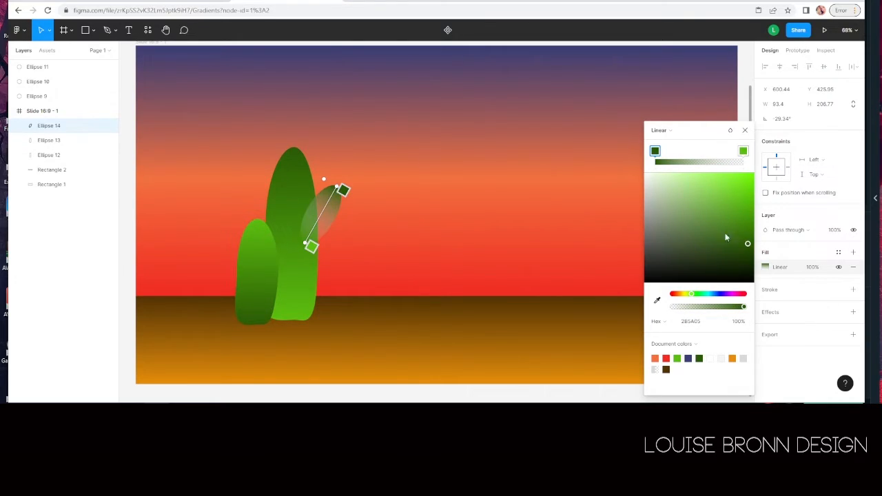
click(742, 151)
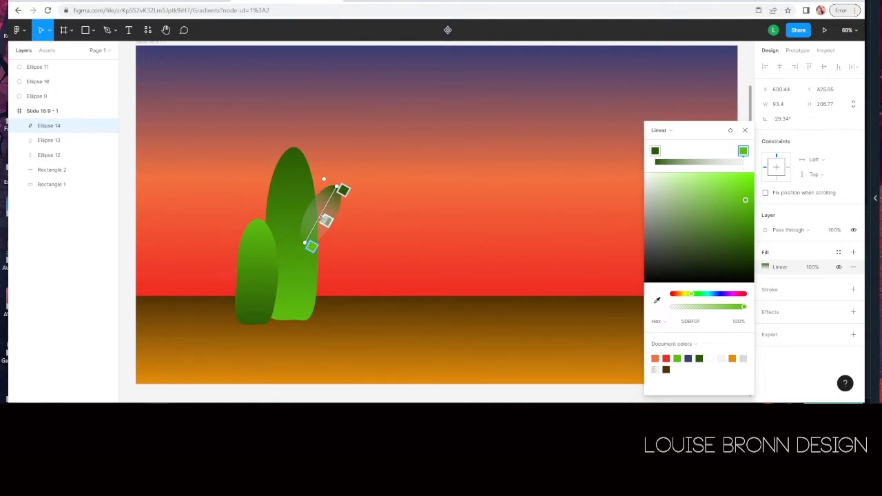
key(Escape)
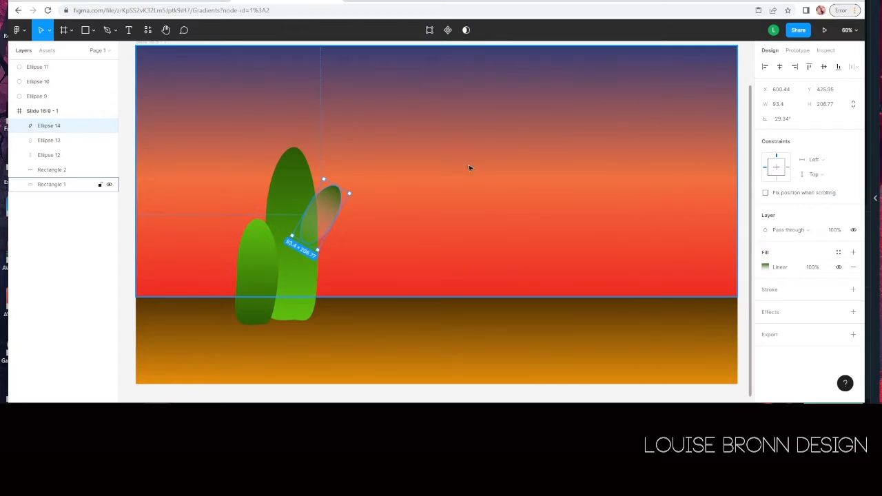
Step: Delete the hidden transparent stop under the arm gradient's bright green stop, keep the green stop at the gradient's end, and finish editing
double_click(325, 204)
key(Escape)
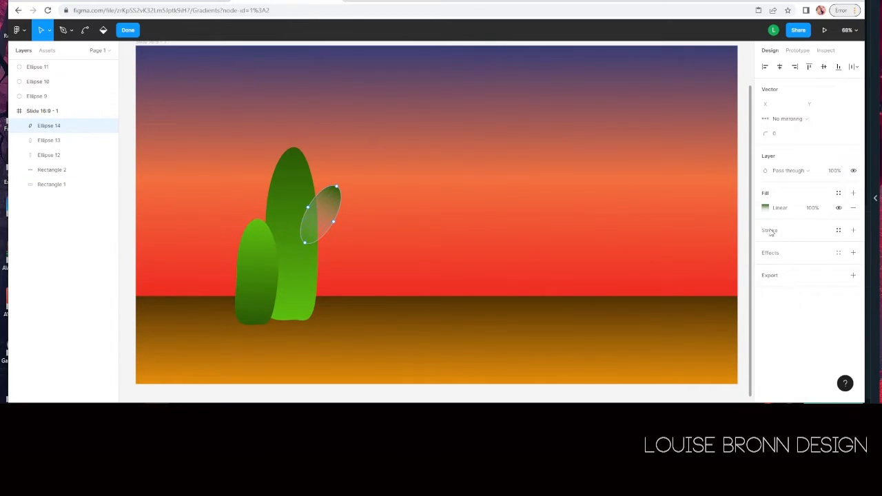
click(766, 211)
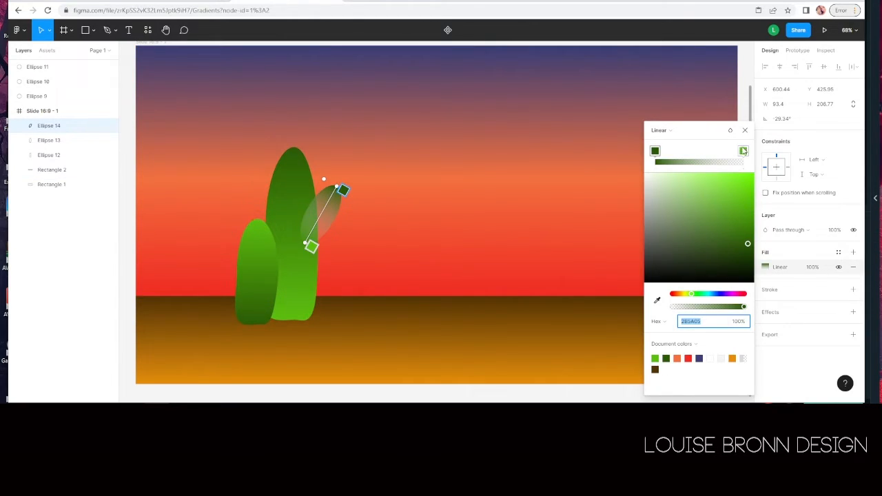
drag(743, 151, 729, 151)
click(742, 152)
key(Delete)
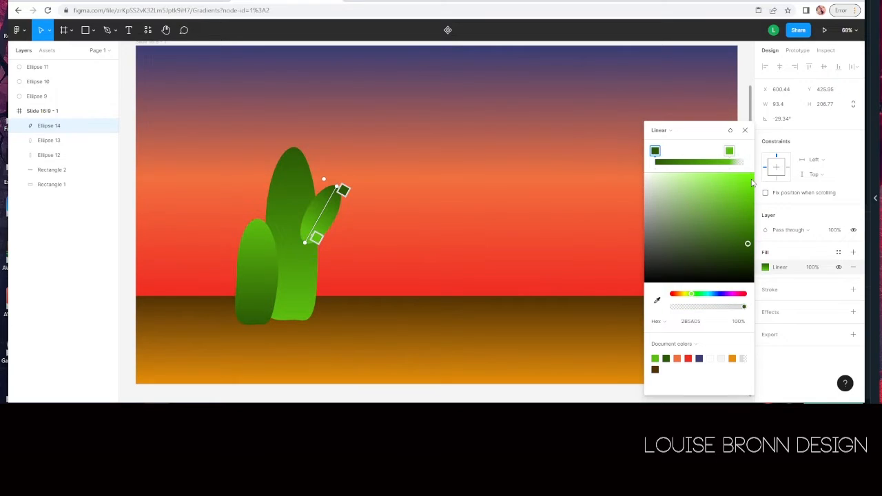
drag(729, 151, 742, 150)
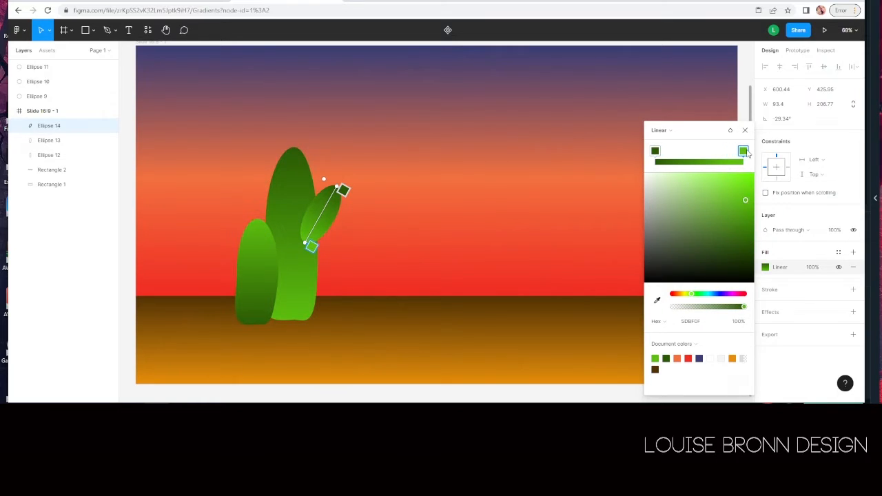
click(744, 131)
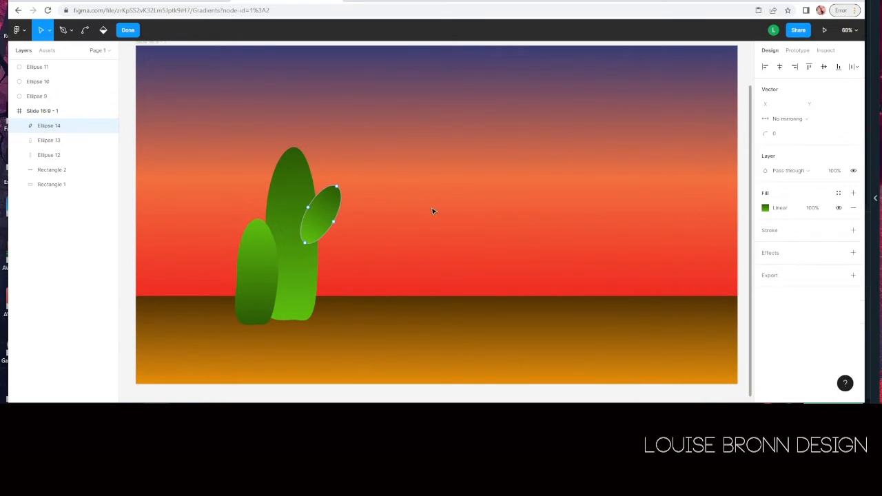
click(127, 31)
click(433, 240)
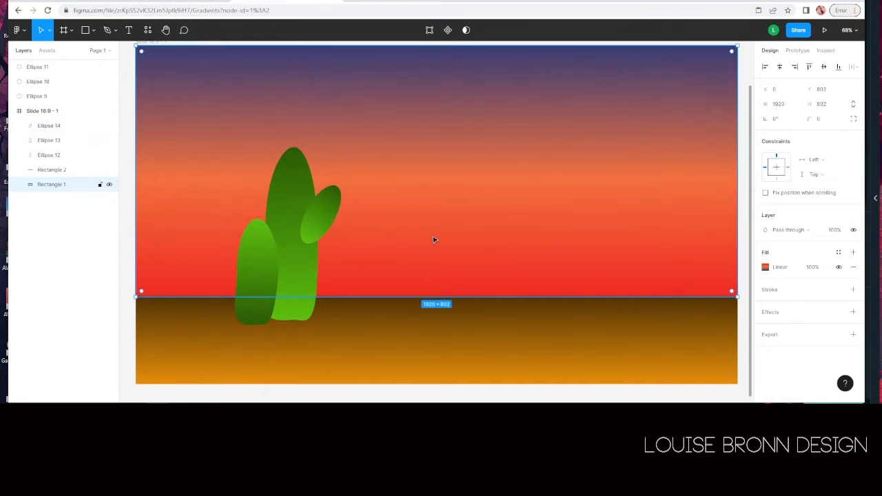
Step: Move the arm ellipse behind the tall trunk in the layer order, just above the ground rectangle
click(324, 228)
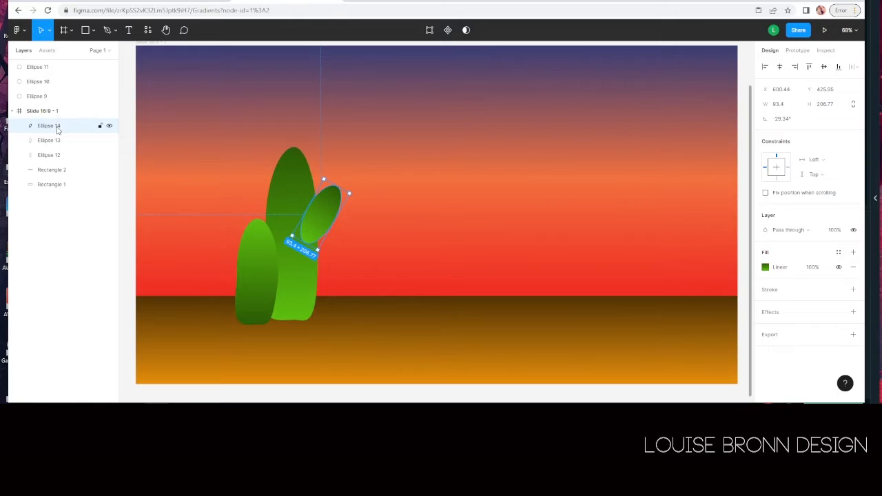
drag(58, 130, 56, 166)
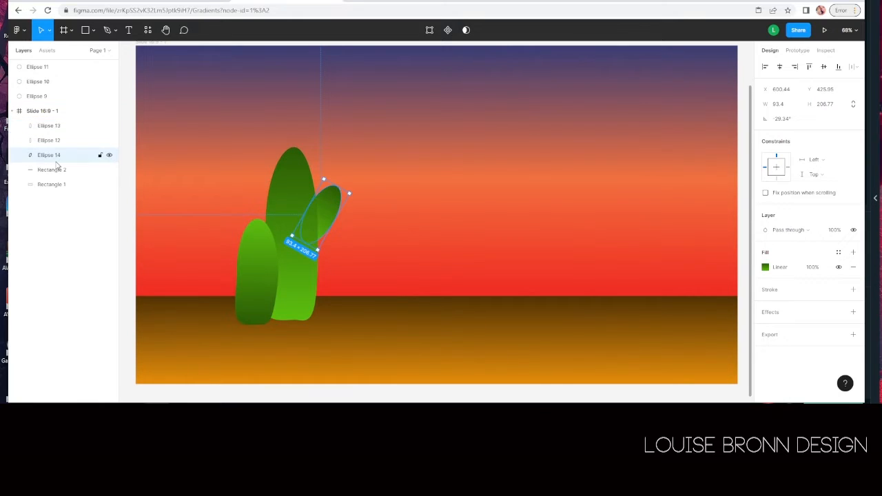
click(434, 259)
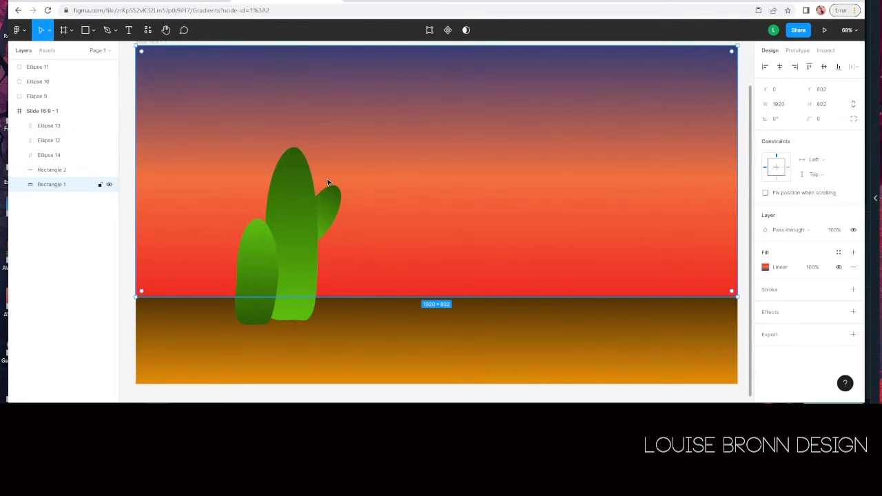
click(292, 335)
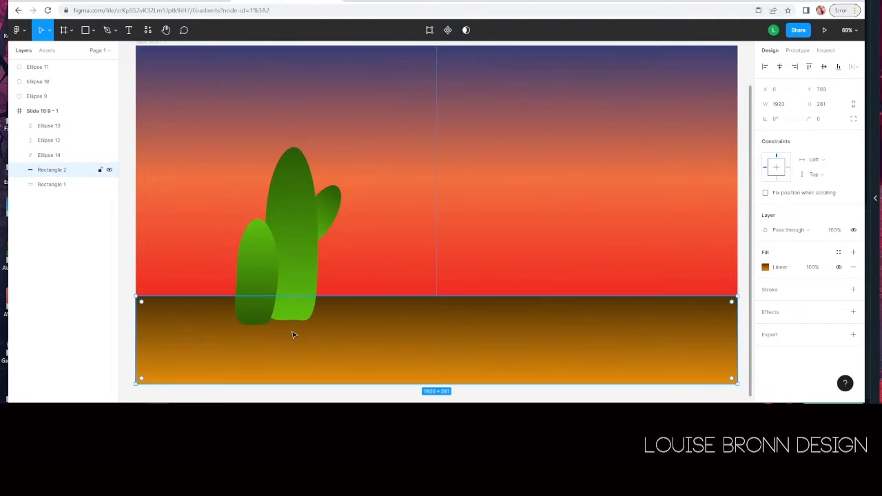
scroll(285, 331, up, 3)
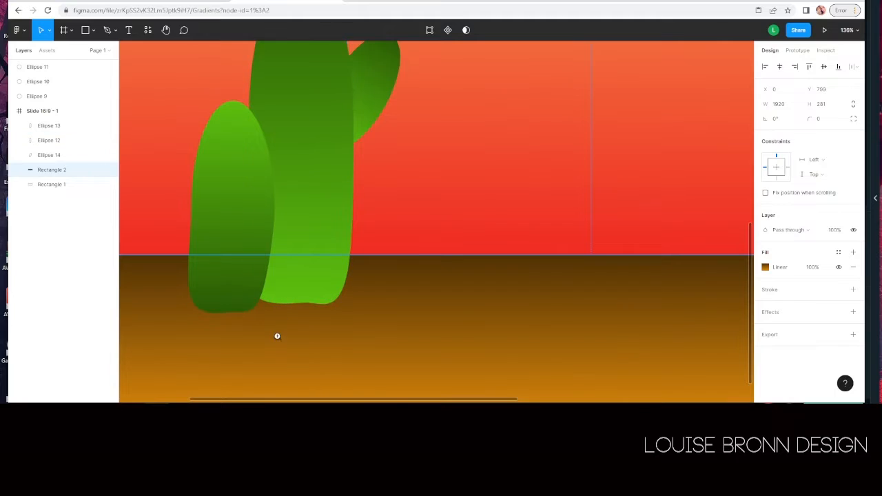
scroll(276, 335, up, 2)
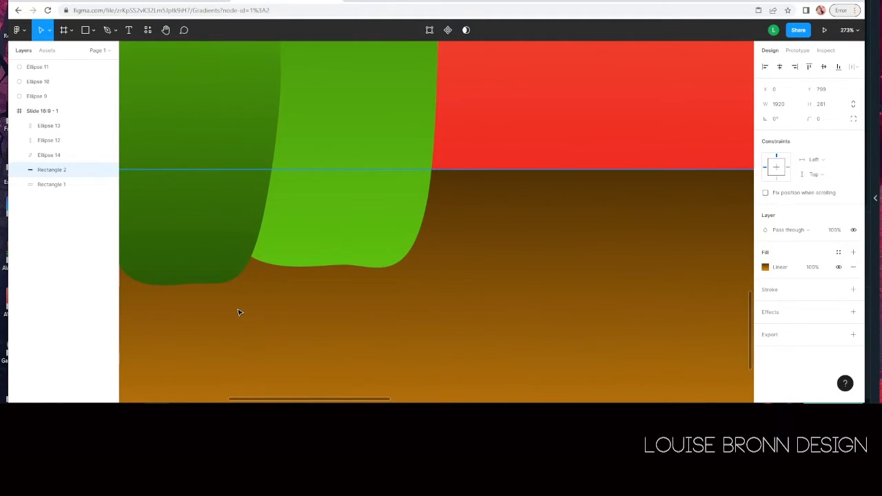
drag(238, 309, 273, 316)
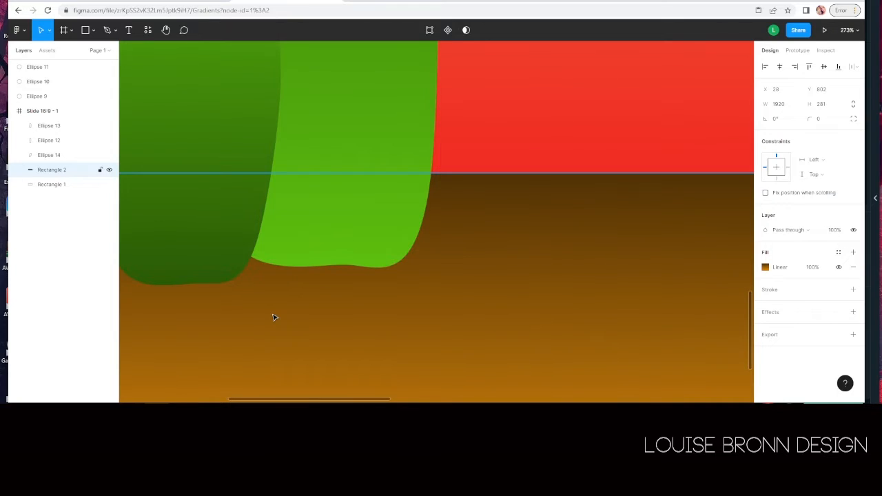
key(ctrl+z)
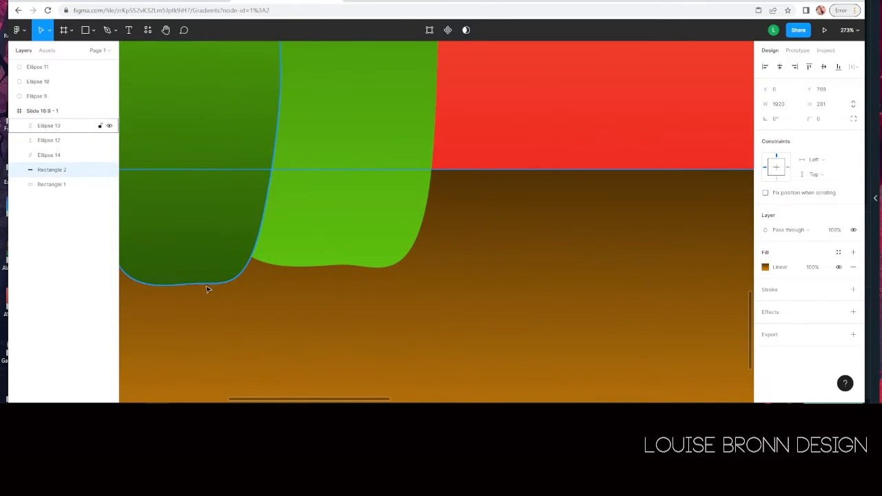
Step: Draw a small ellipse over the lower-left edge of the shorter cactus's base
drag(278, 401, 246, 399)
click(92, 30)
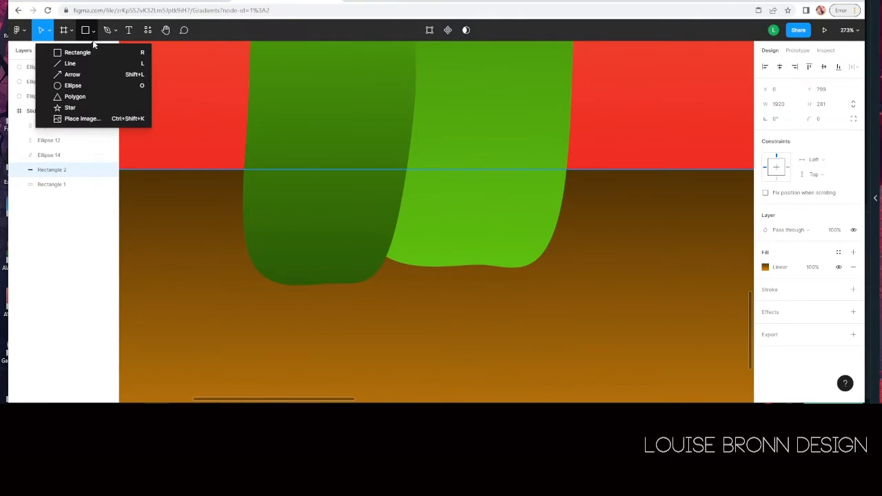
click(79, 84)
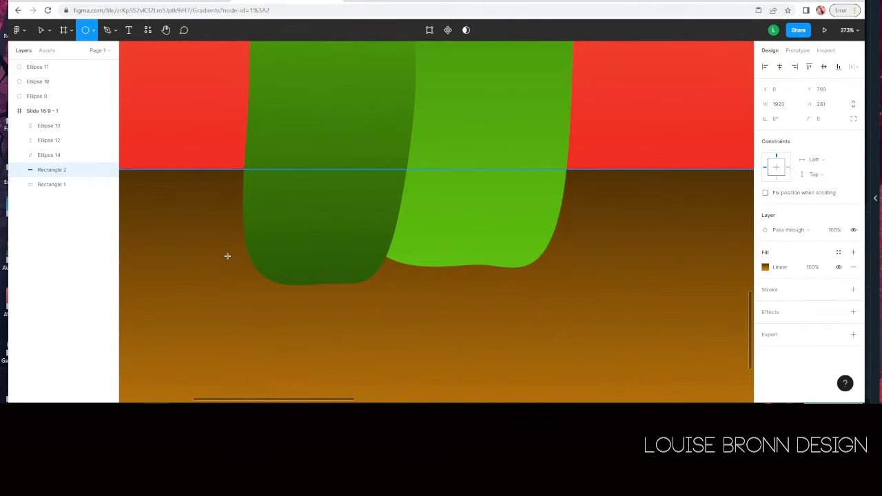
drag(227, 256, 303, 312)
drag(251, 279, 248, 271)
Step: Open the small ellipse for vector editing and add one anchor point on each side of its lower curve
double_click(248, 271)
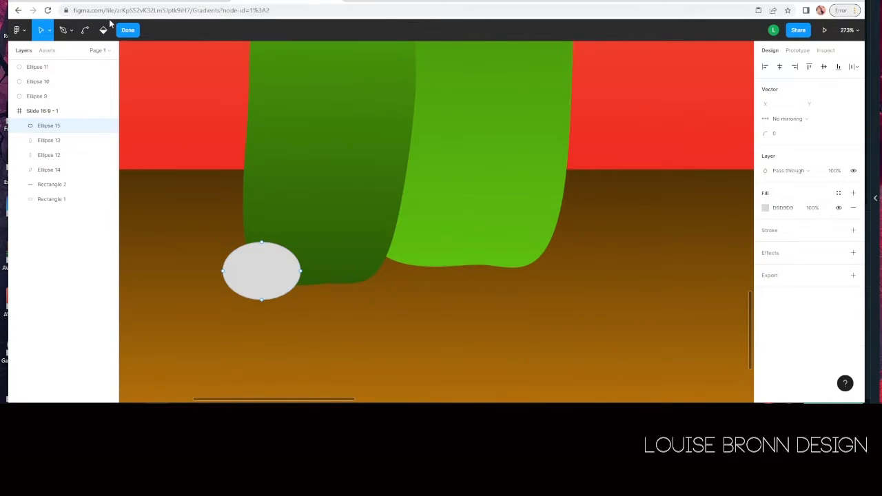
key(p)
click(236, 294)
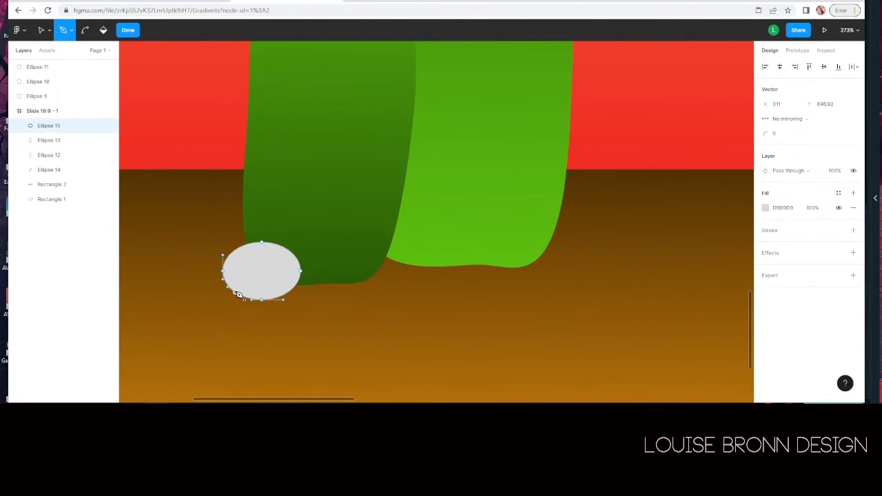
key(Escape)
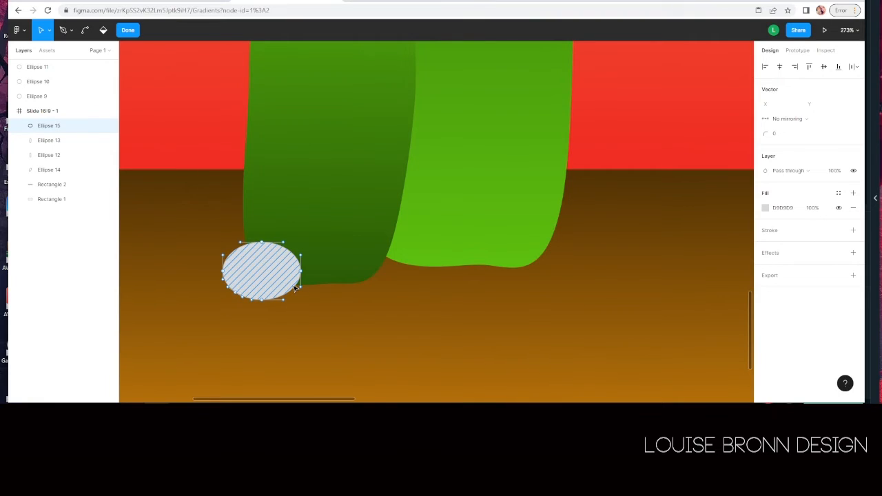
key(p)
click(291, 288)
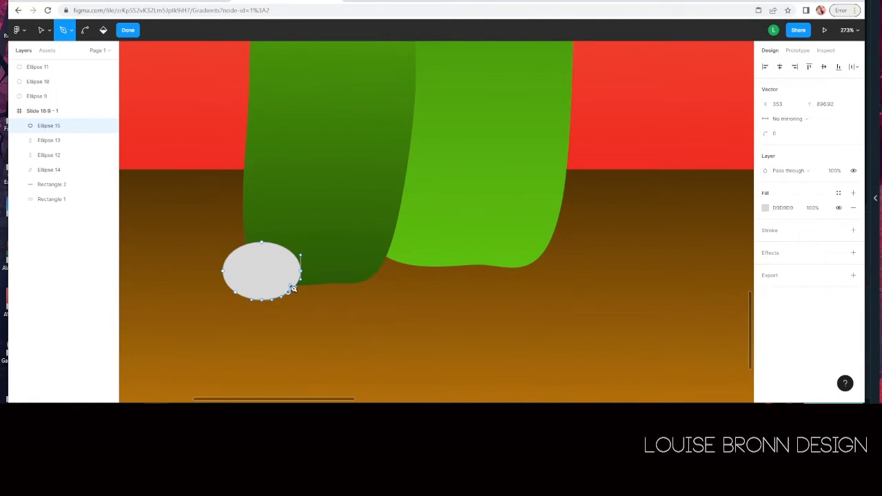
key(Escape)
Step: Pull the two added lower anchor points outward to flatten the ellipse's base into a rock shape
drag(235, 294, 227, 299)
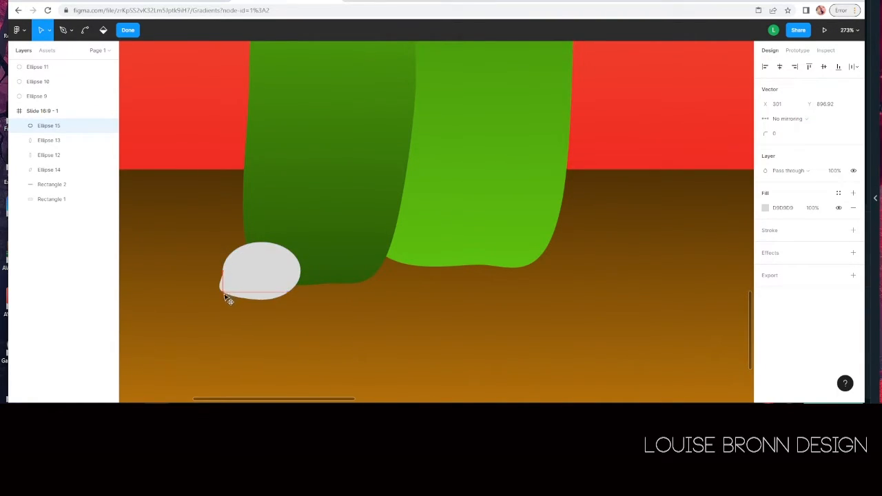
key(Escape)
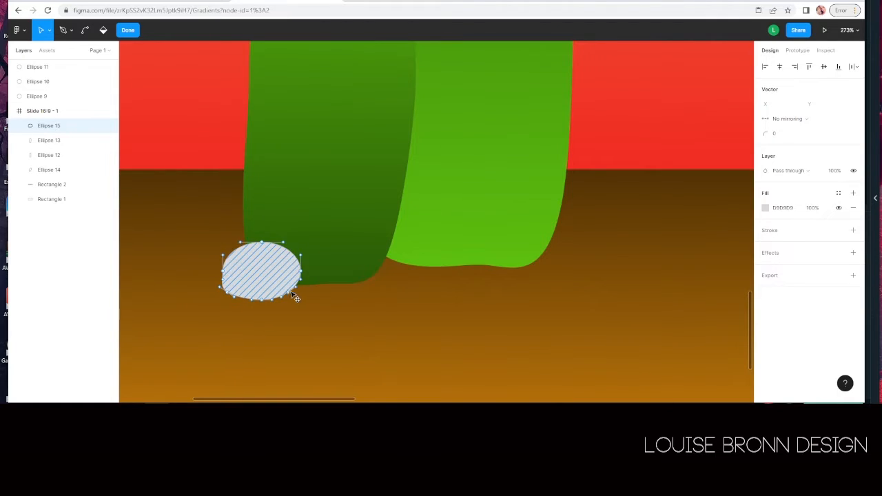
mouse_move(291, 293)
mouse_down()
mouse_move(290, 284)
mouse_move(303, 287)
mouse_up()
click(286, 285)
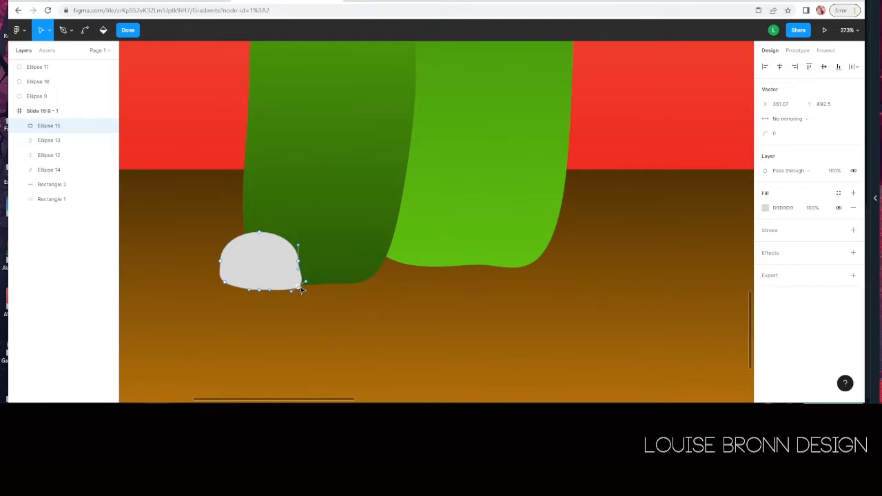
click(270, 274)
click(214, 307)
Step: Give the small rock a linear gradient from dark brown 523304 at the top to fully opaque orange-brown BA750E at the base
click(767, 209)
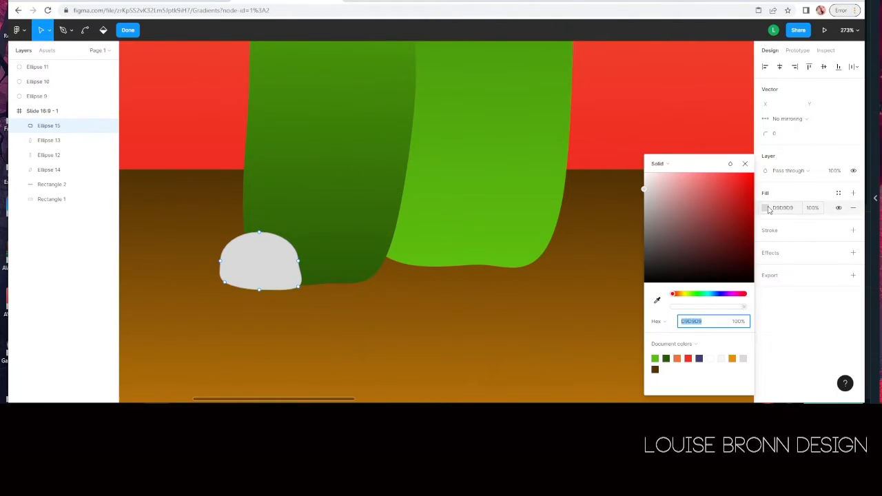
click(658, 163)
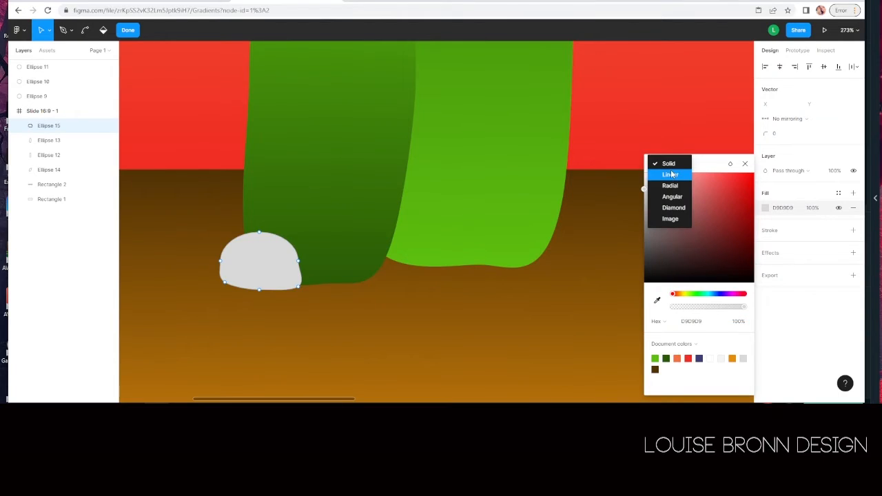
click(670, 175)
click(665, 369)
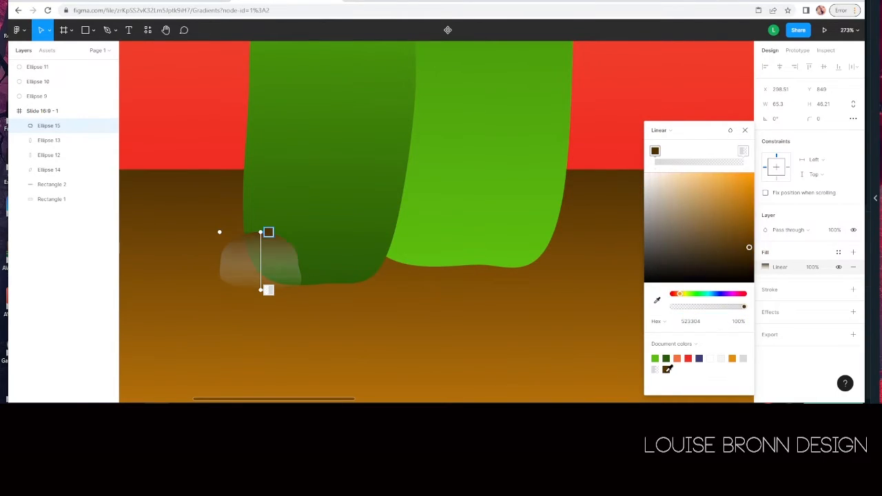
click(743, 152)
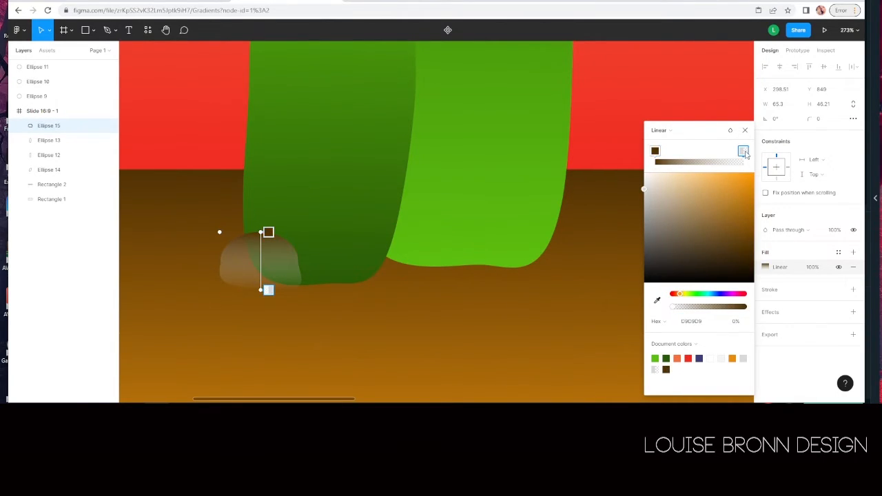
drag(675, 306, 755, 312)
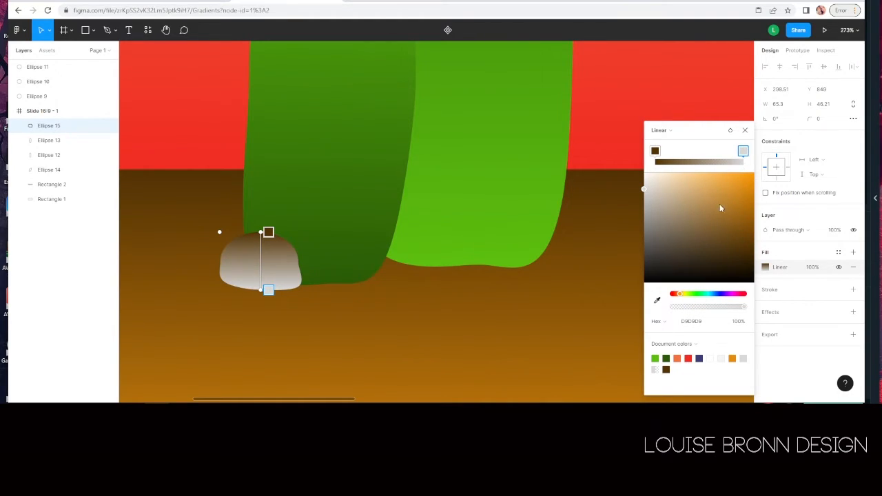
mouse_move(752, 232)
mouse_down()
mouse_move(745, 190)
mouse_move(745, 204)
mouse_up()
Step: Swap the small rock's gradient stops so BA750E sits at the top and 523304 at the base, and finish editing
mouse_move(743, 150)
mouse_down()
mouse_move(683, 150)
mouse_move(757, 154)
mouse_up()
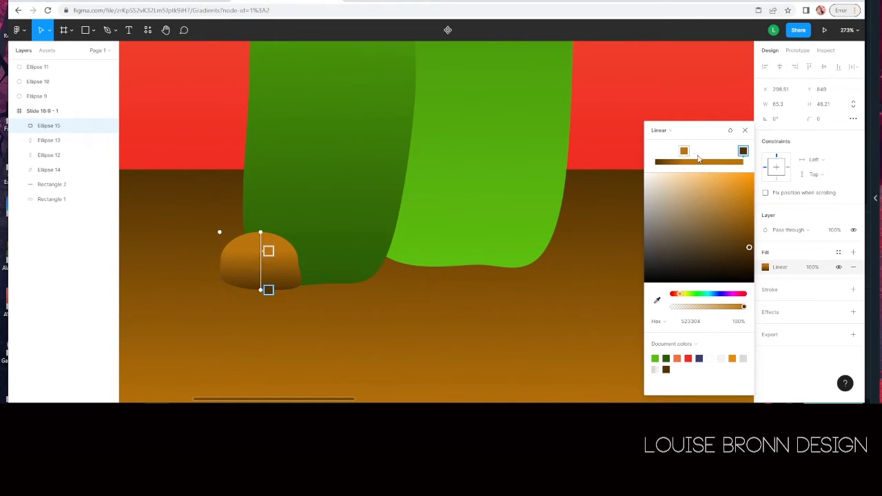
drag(683, 150, 648, 149)
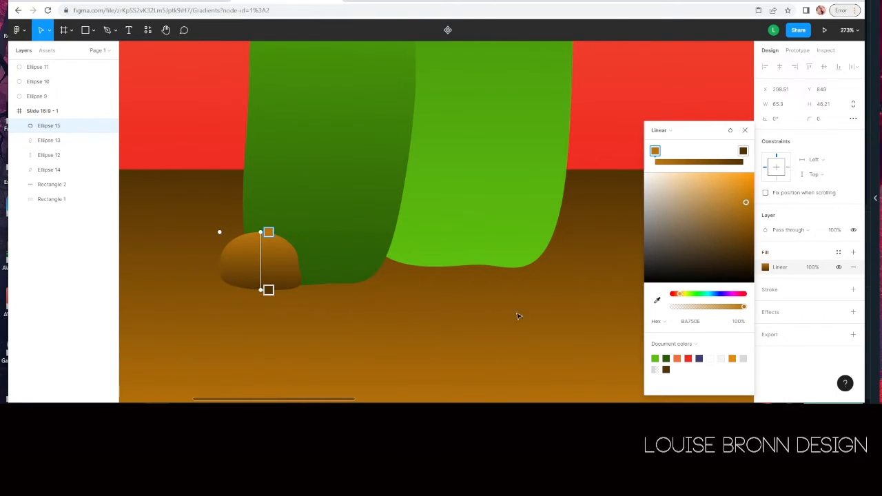
click(745, 130)
key(Return)
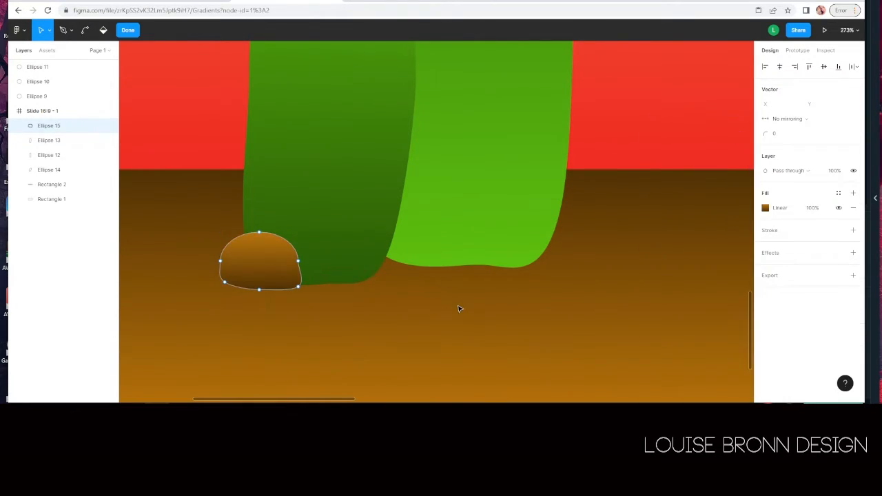
click(128, 30)
Step: Draw a second, larger ellipse of about 91 × 79 beside the small rock, overlapping the bases of both cacti
click(398, 296)
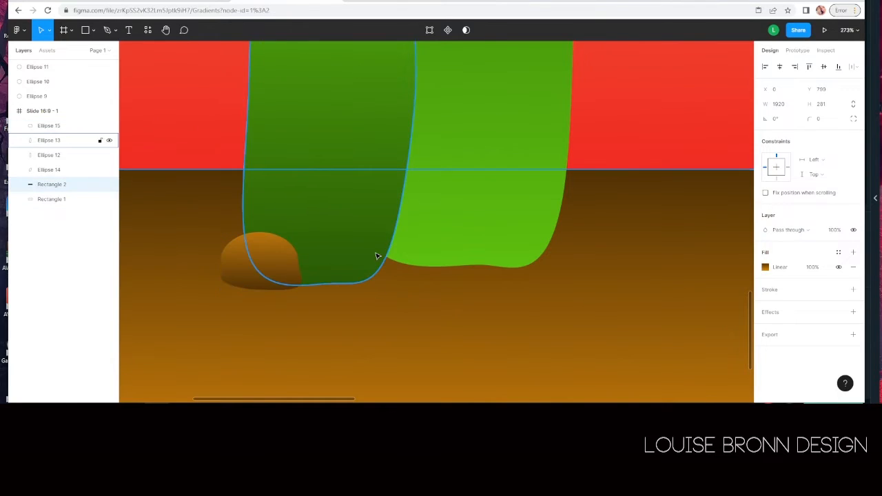
click(91, 31)
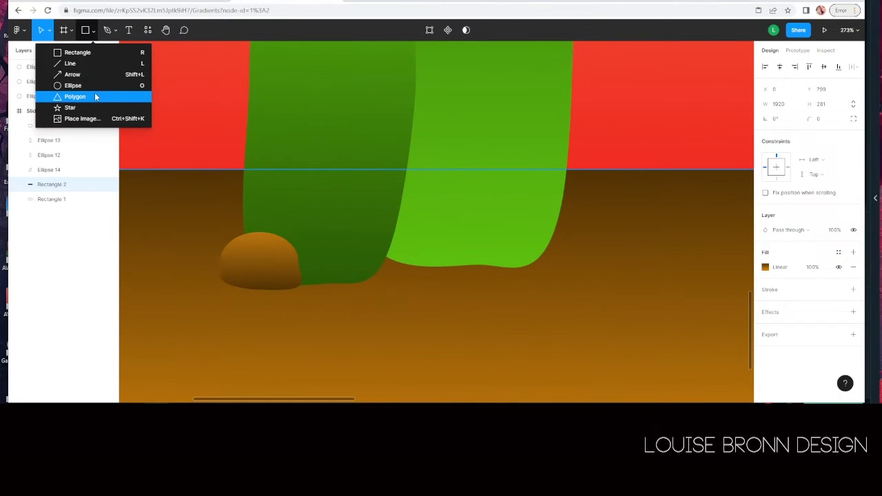
click(89, 86)
mouse_move(304, 268)
mouse_down()
mouse_move(382, 291)
mouse_move(418, 315)
mouse_up()
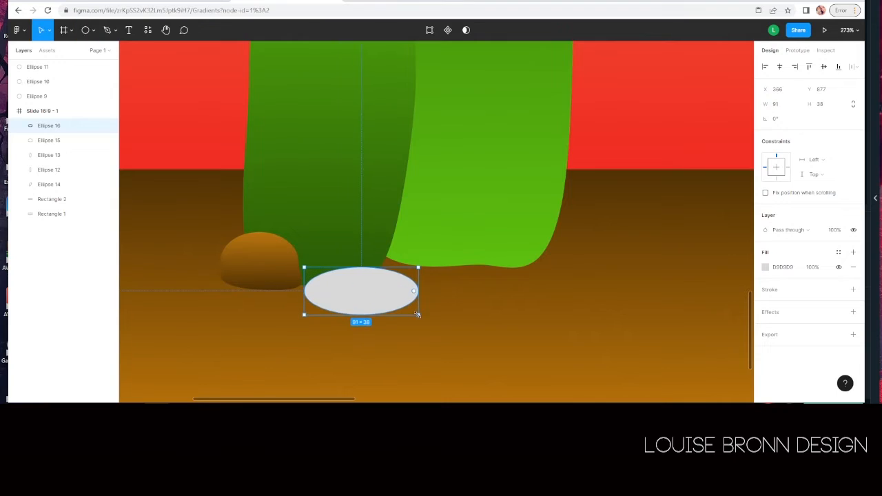
drag(373, 292, 351, 200)
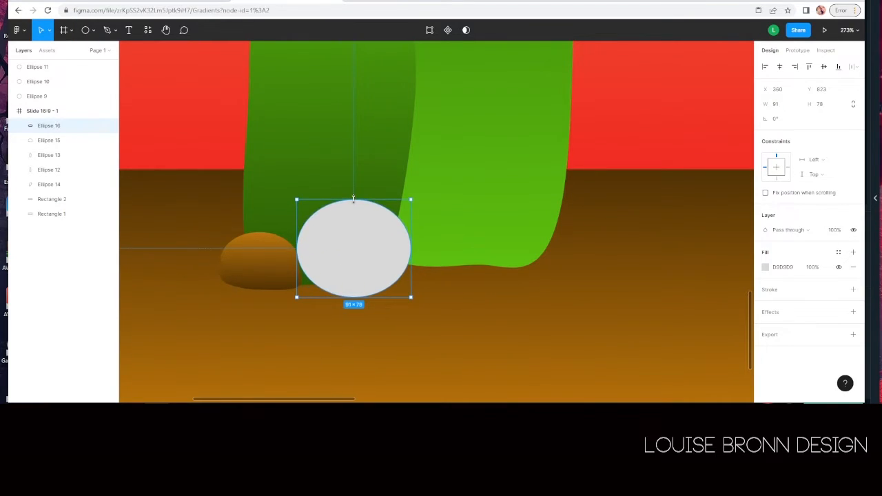
drag(327, 272, 322, 280)
Step: Add an anchor point on the larger ellipse's lower-left curve and pull it down and outward
double_click(326, 280)
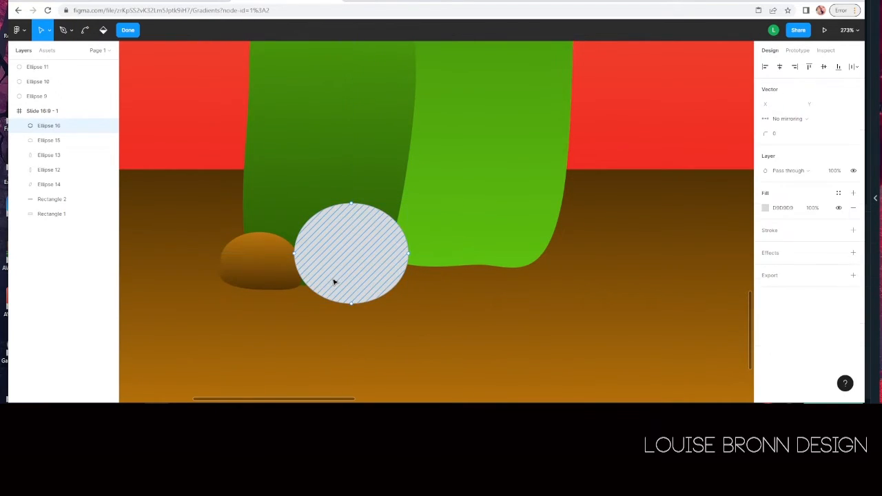
key(p)
click(309, 288)
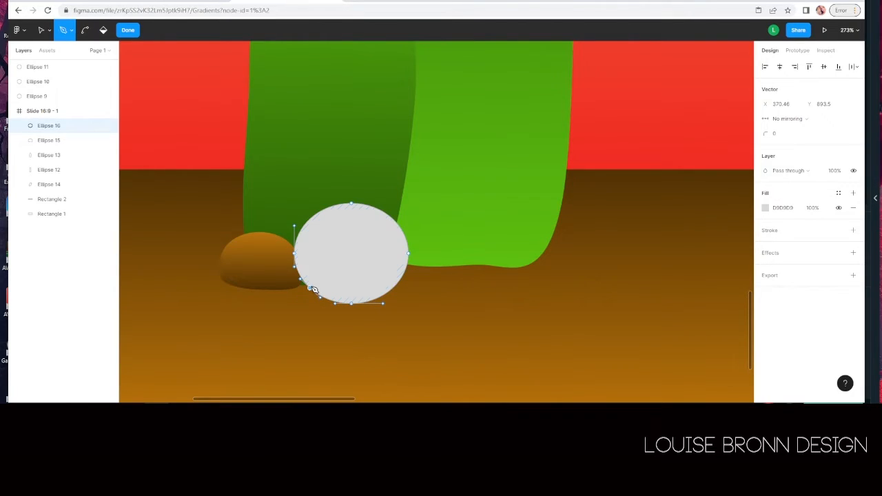
key(Escape)
key(Escape)
drag(309, 289, 295, 295)
double_click(310, 290)
key(ctrl)
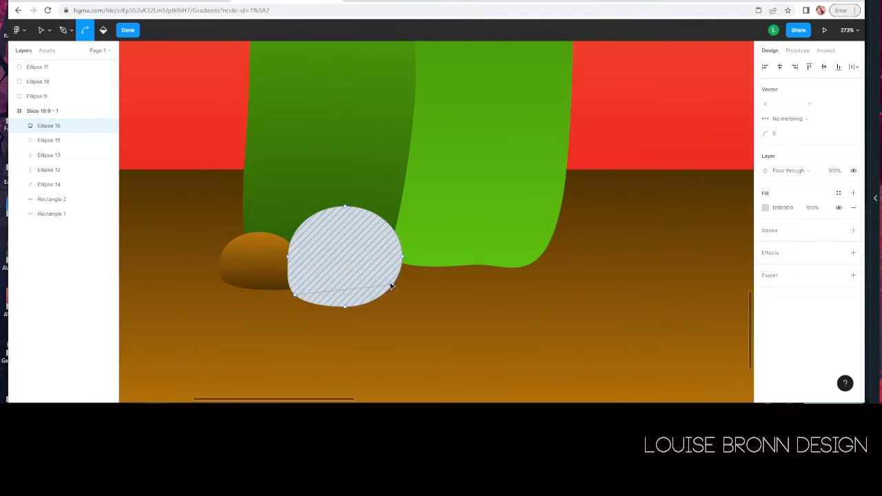
key(ctrl+z)
key(Escape)
drag(305, 291, 293, 297)
Step: Add an anchor point on the larger ellipse's lower-right curve and pull it outward to flatten the base
key(p)
key(Escape)
click(389, 281)
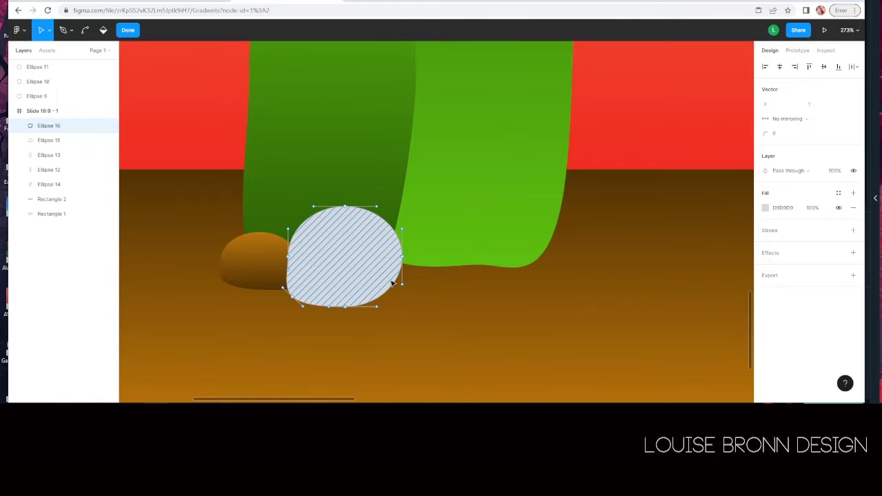
key(p)
click(391, 287)
key(Escape)
drag(390, 287, 399, 299)
Step: Shift the larger rock's top point sideways, reshape its right side into an uneven slope, and finish editing
drag(347, 208, 367, 207)
mouse_move(402, 230)
mouse_down()
mouse_move(355, 208)
mouse_move(356, 235)
mouse_up()
click(128, 29)
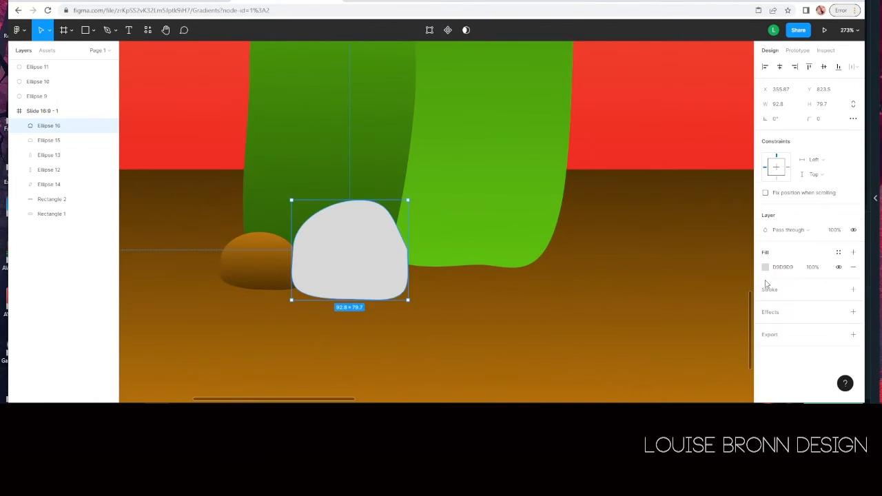
Step: Give the larger rock a linear gradient from dark brown 523304 at the top to a lighter brown at the base
click(764, 266)
click(699, 358)
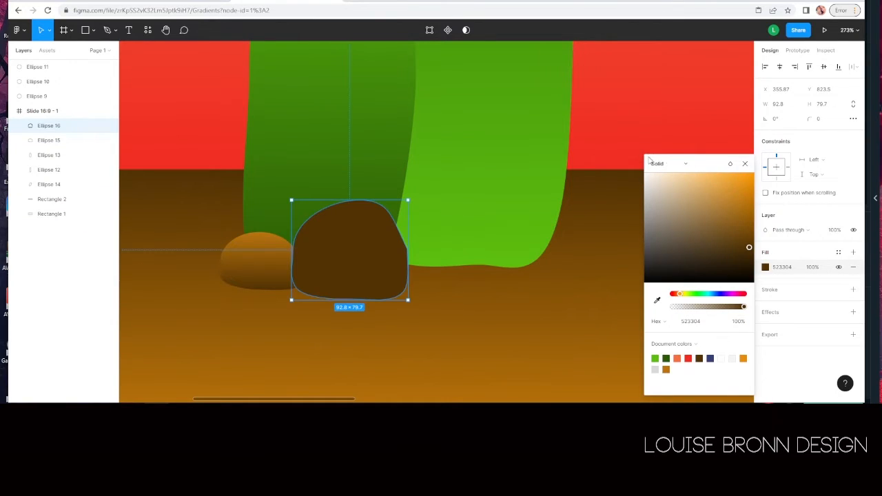
click(658, 164)
click(665, 175)
click(742, 151)
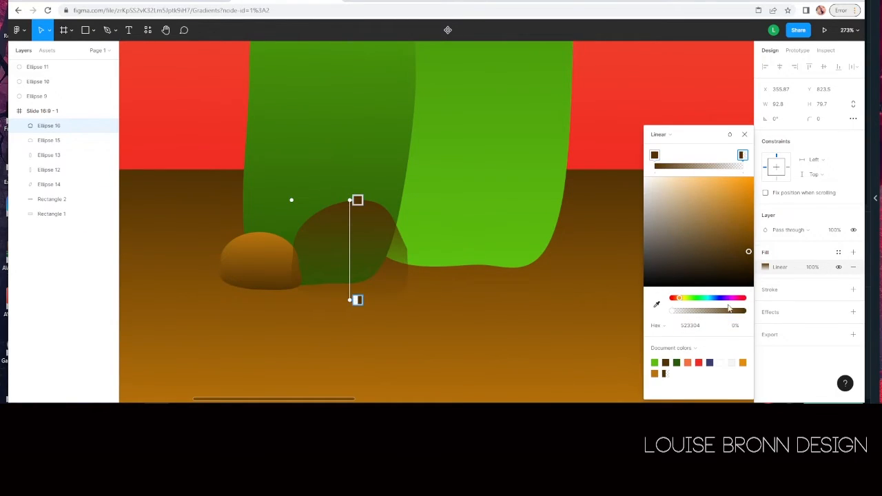
click(742, 362)
drag(749, 192, 741, 224)
click(744, 135)
Step: Duplicate the small rock twice along the tall trunk's base, enlarging the copy beside the large rock to about 103 × 56
click(259, 257)
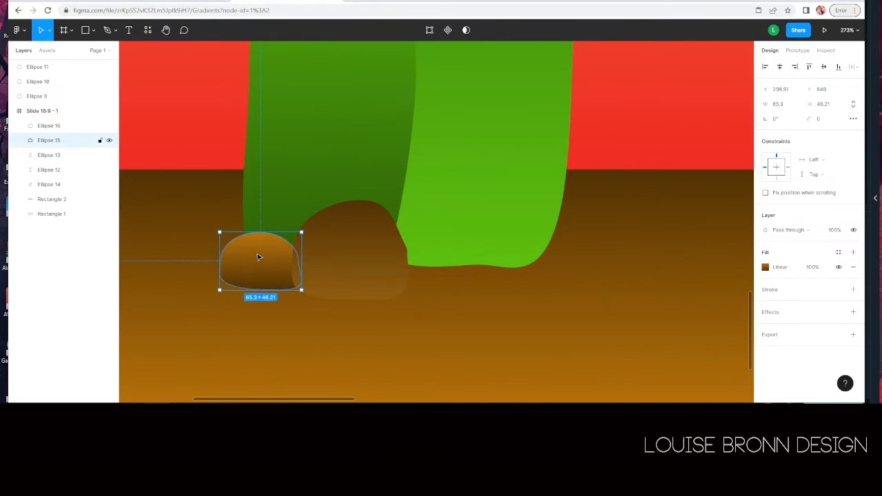
drag(257, 258, 527, 256)
drag(472, 226, 462, 248)
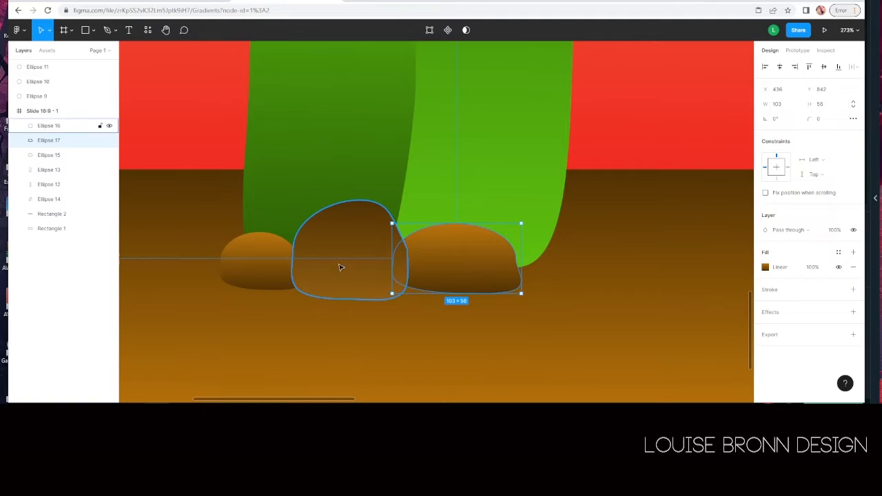
drag(271, 271, 570, 267)
click(432, 371)
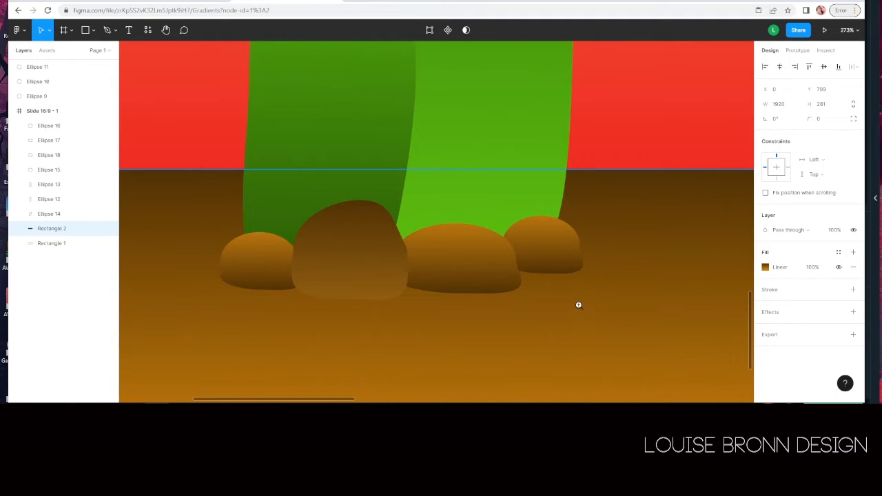
Step: Draw a narrow upright rectangle of about 50 × 131 in the upper sky near the slide's centre
alt+click(579, 305)
alt+click(579, 305)
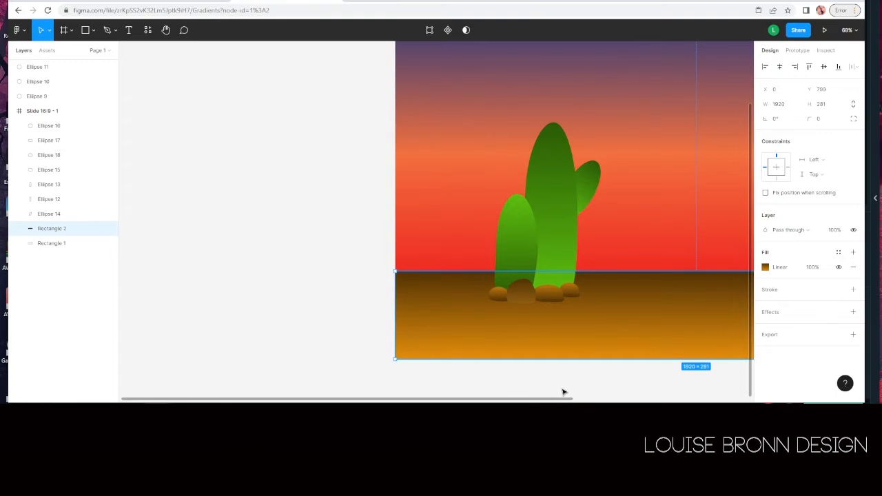
drag(561, 400, 748, 388)
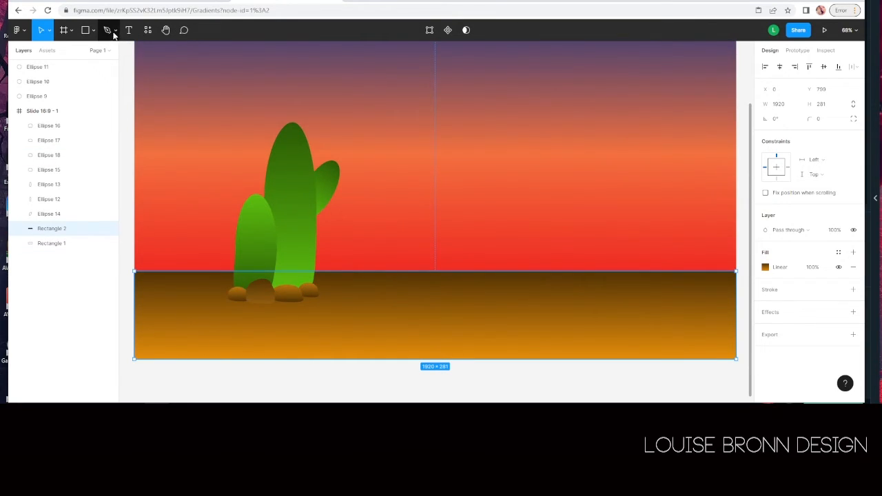
click(87, 31)
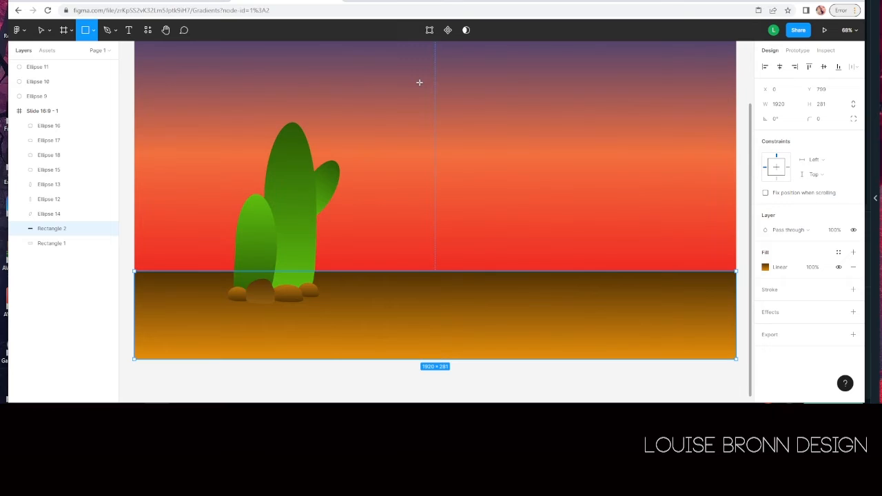
mouse_move(416, 75)
mouse_down()
mouse_move(417, 118)
mouse_move(433, 121)
mouse_up()
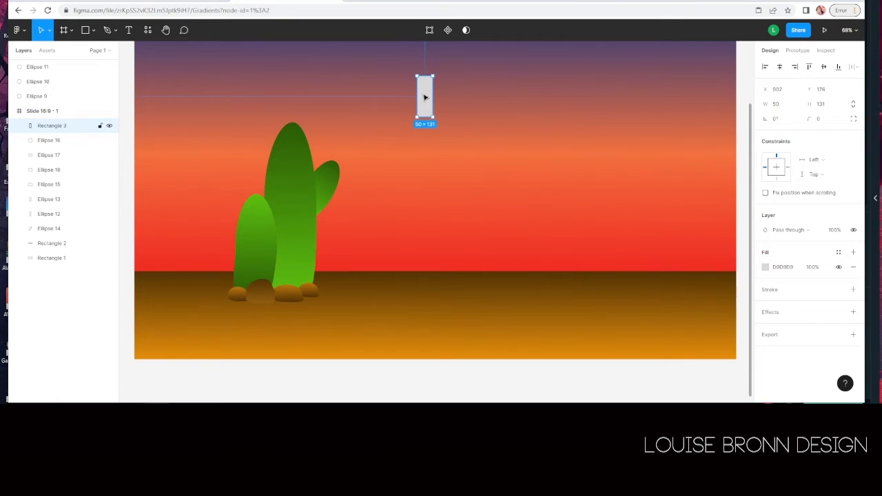
Step: Round the grey rectangle's corners to a radius of 17 and pull its two bottom points inward to form a tapered petal
scroll(424, 97, up, 10)
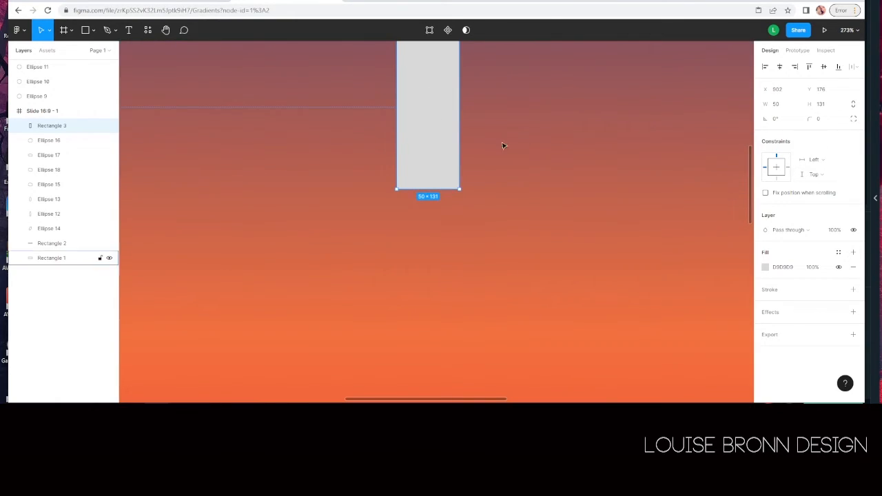
scroll(435, 150, up, 3)
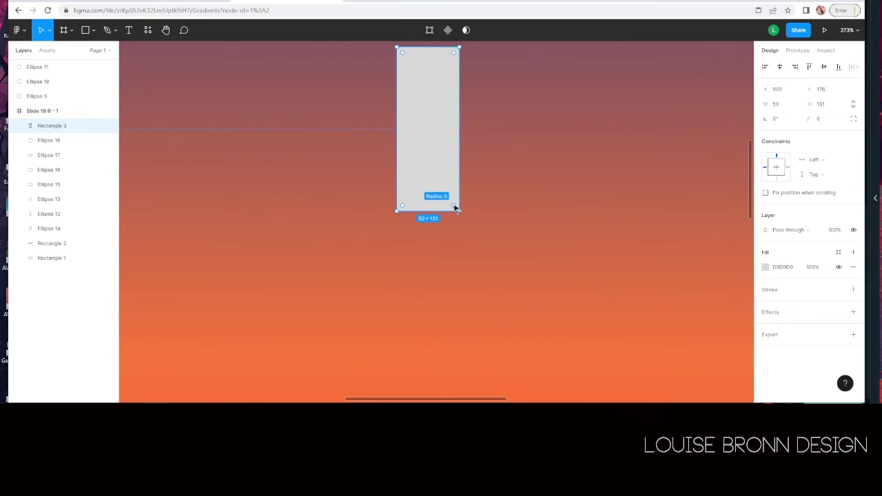
drag(454, 207, 444, 182)
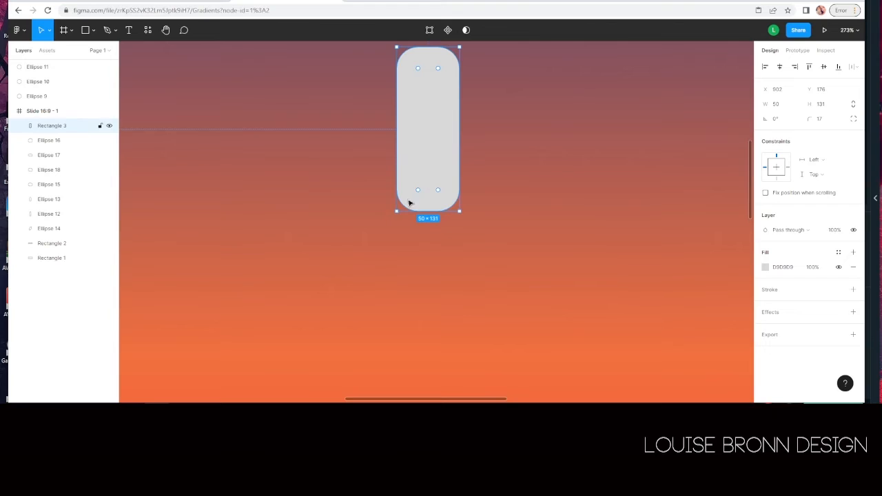
double_click(433, 151)
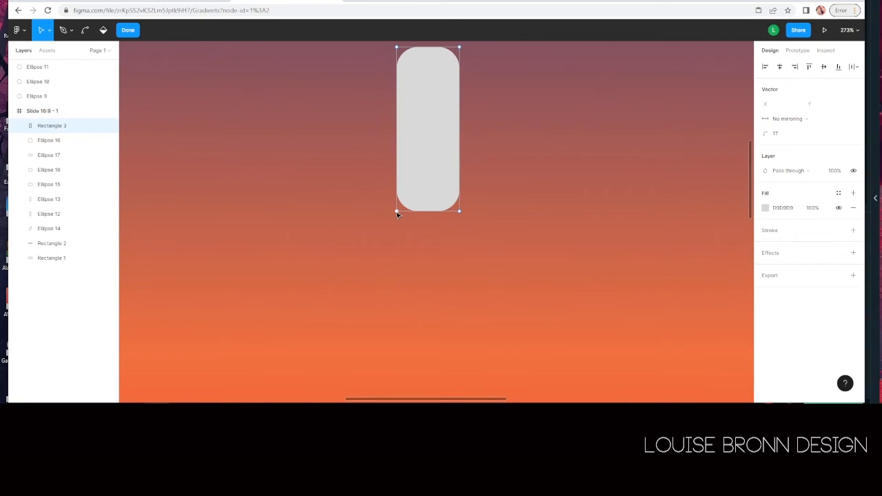
drag(397, 214, 442, 209)
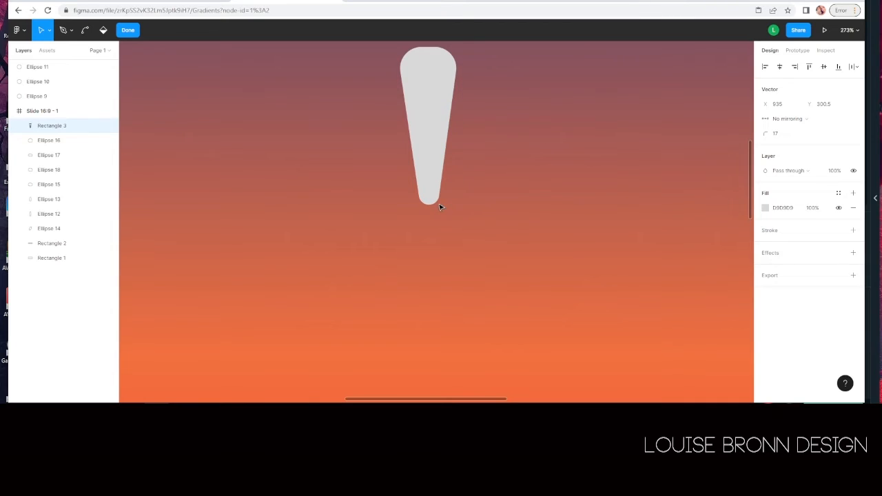
Step: Fill the tapered petal with white FFFFFF and finish editing its shape
click(765, 208)
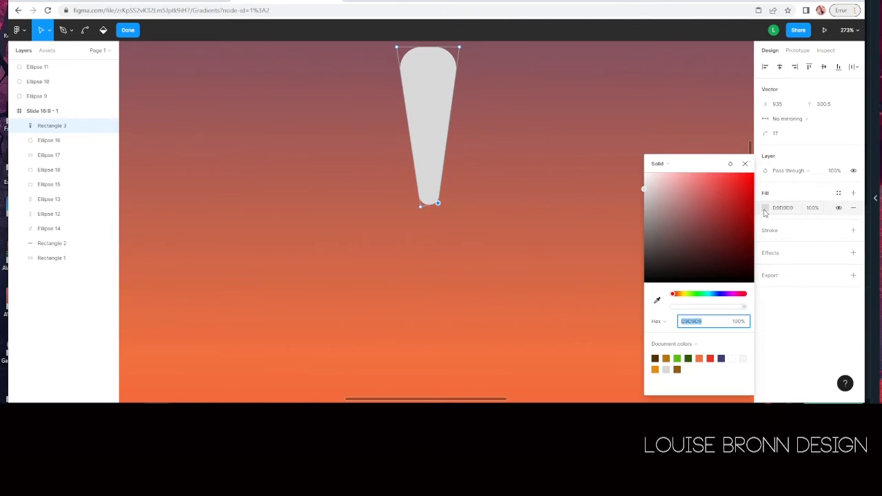
click(644, 174)
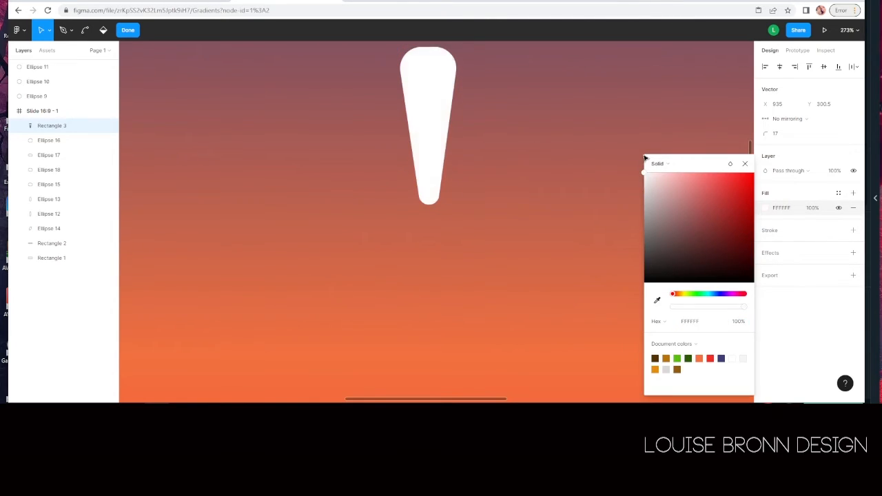
click(746, 164)
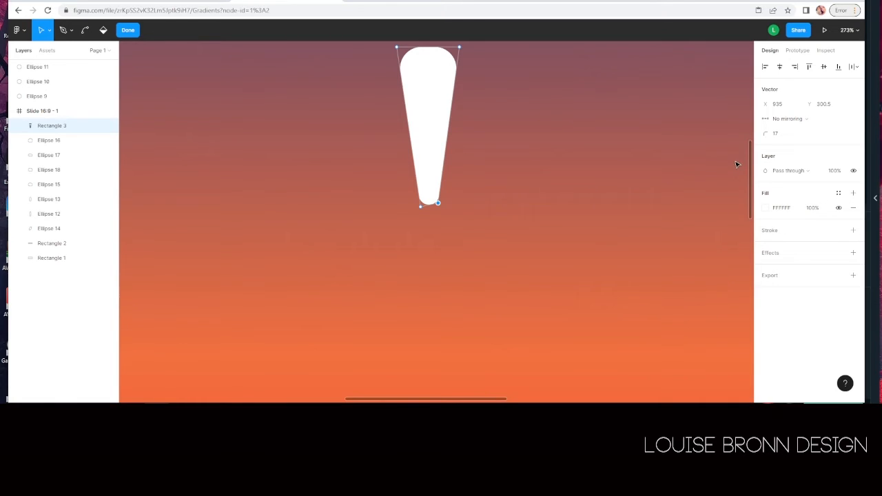
click(515, 293)
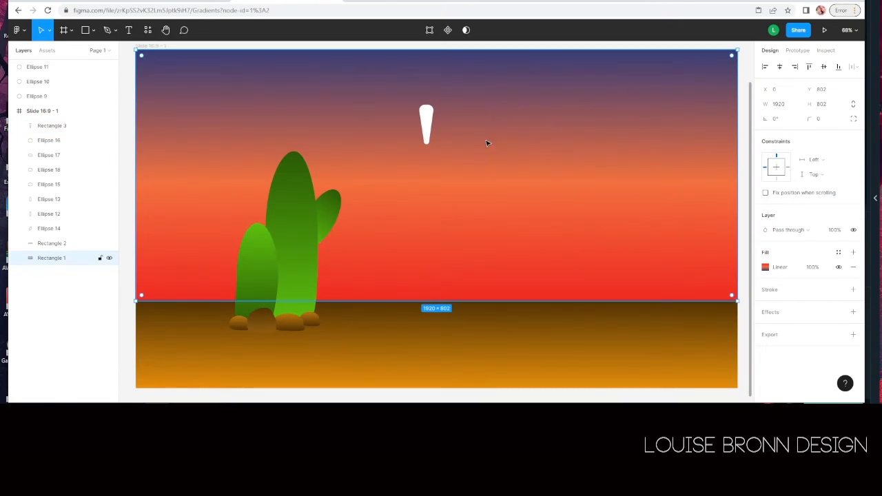
Step: Draw a circle of about 112 × 112 in the sky just to the right of the white petal
click(93, 32)
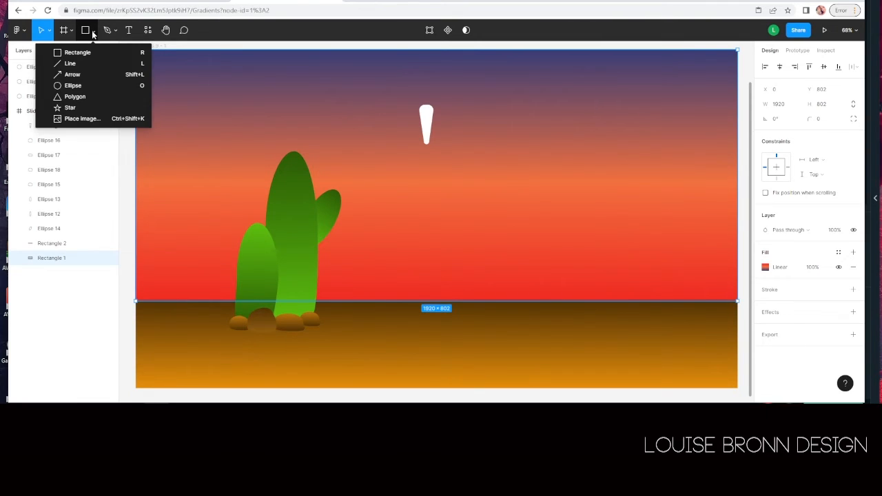
click(73, 85)
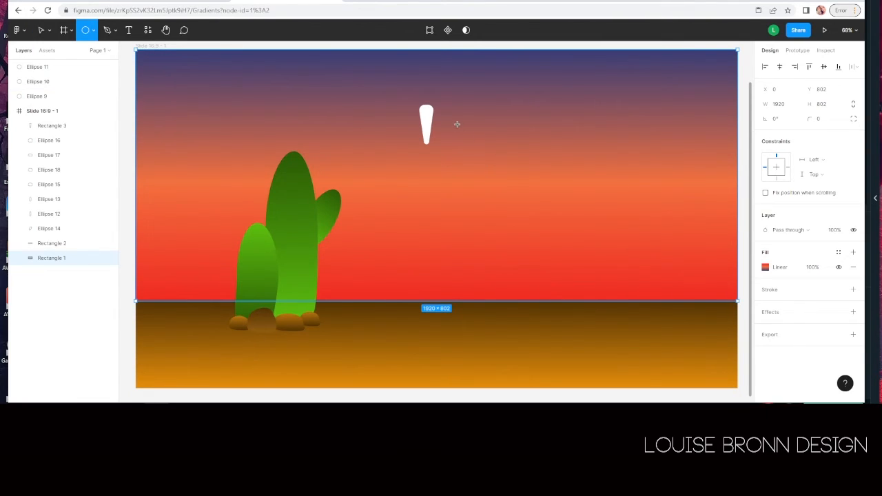
drag(457, 123, 493, 163)
drag(493, 161, 493, 161)
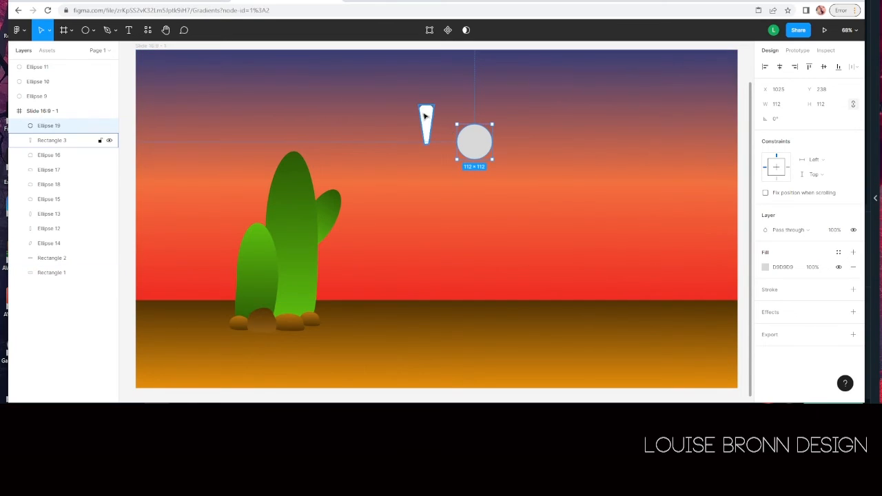
Step: Find the To Path plugin by searching for "to path", run it, and move its window clear of the petal and circle
right_click(469, 139)
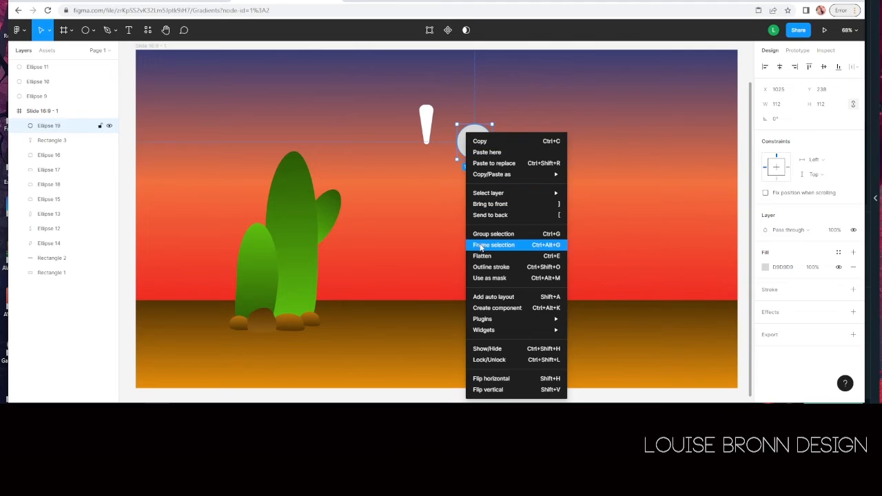
mouse_move(503, 318)
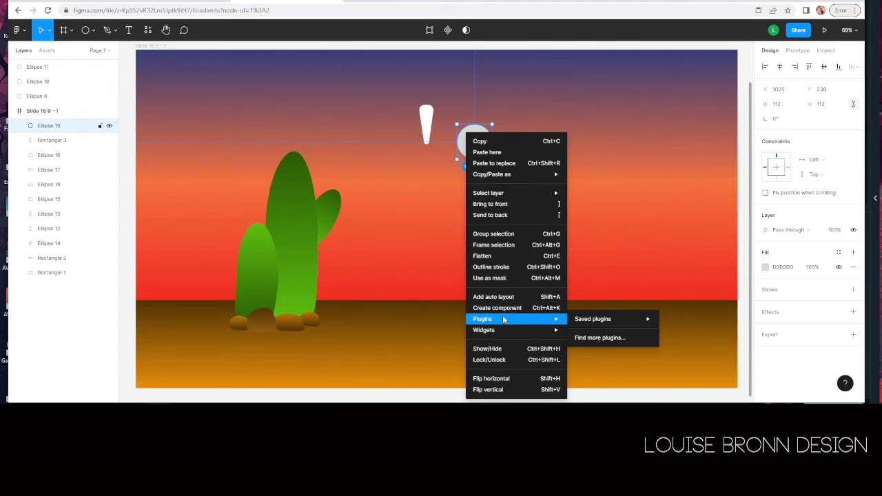
click(613, 339)
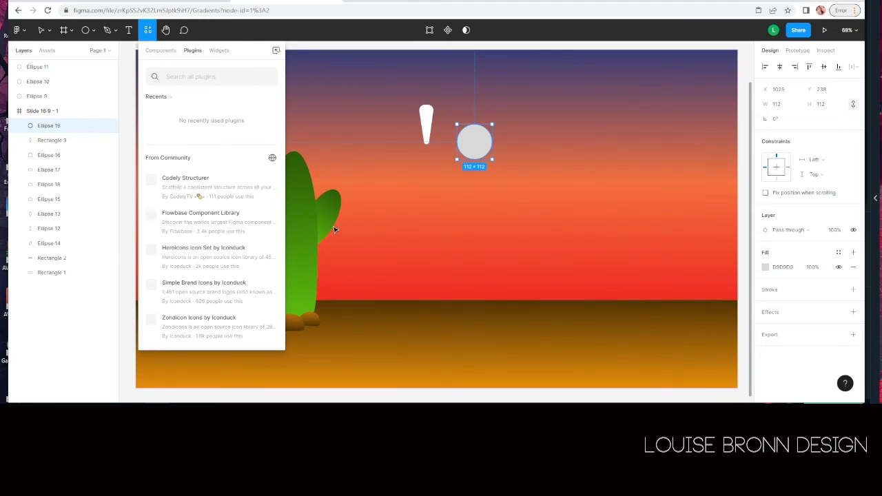
text(i)
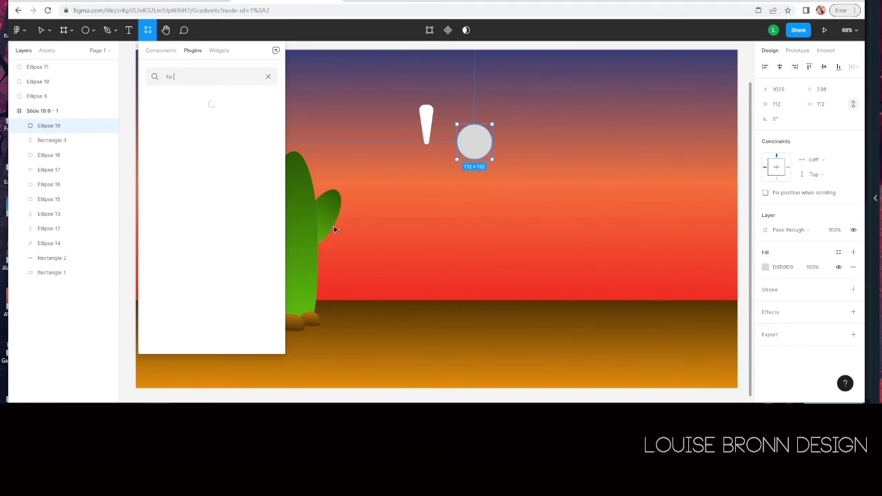
text(o path)
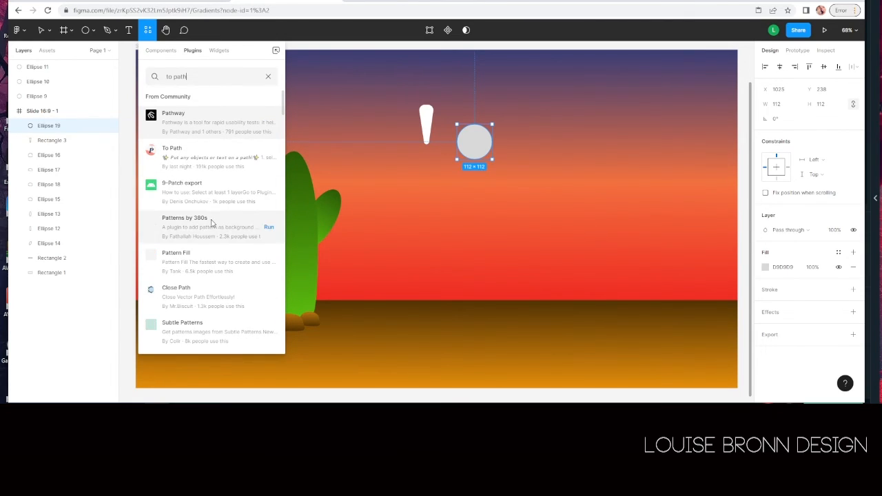
click(203, 164)
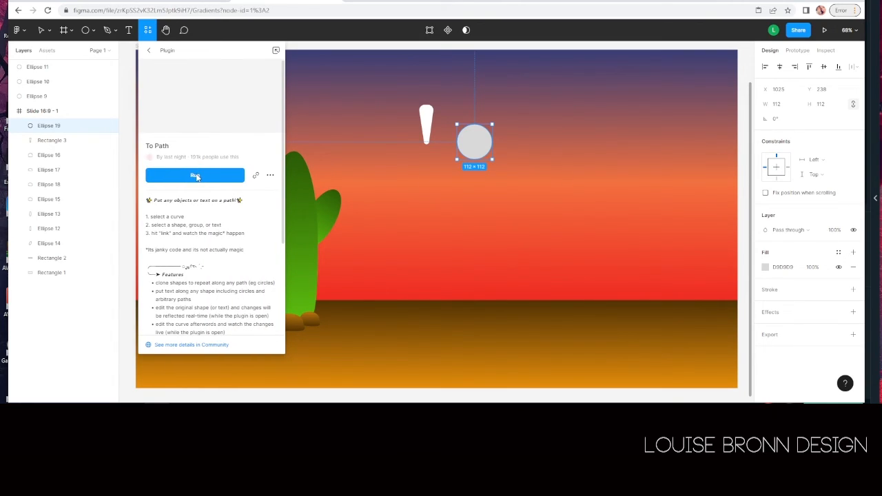
click(196, 175)
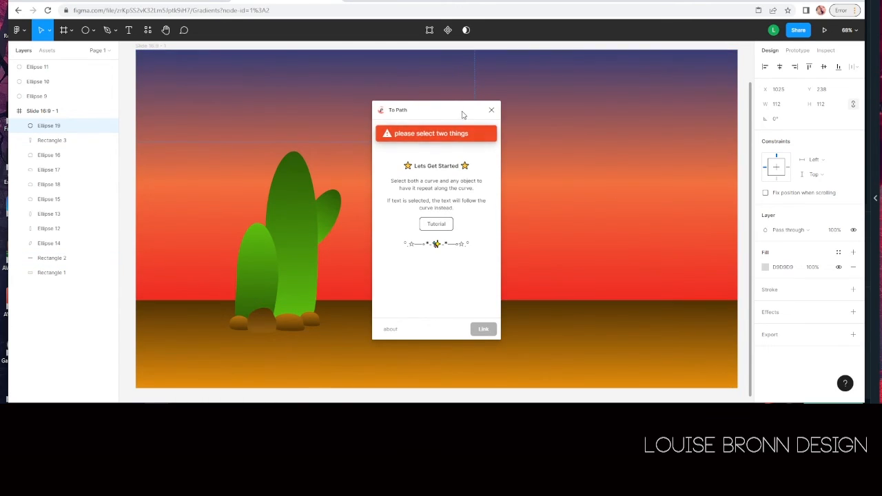
drag(462, 115, 226, 63)
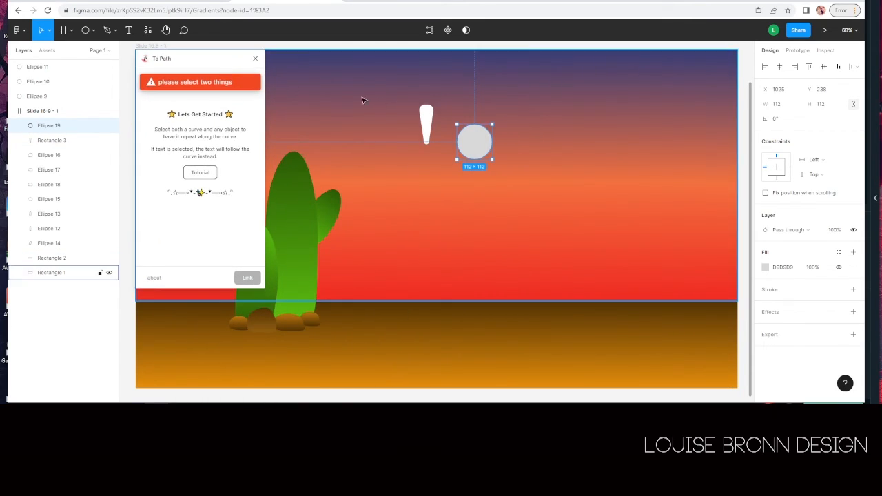
Step: Select the circle together with the white petal and link them so the petal repeats around the circle
shift+click(427, 123)
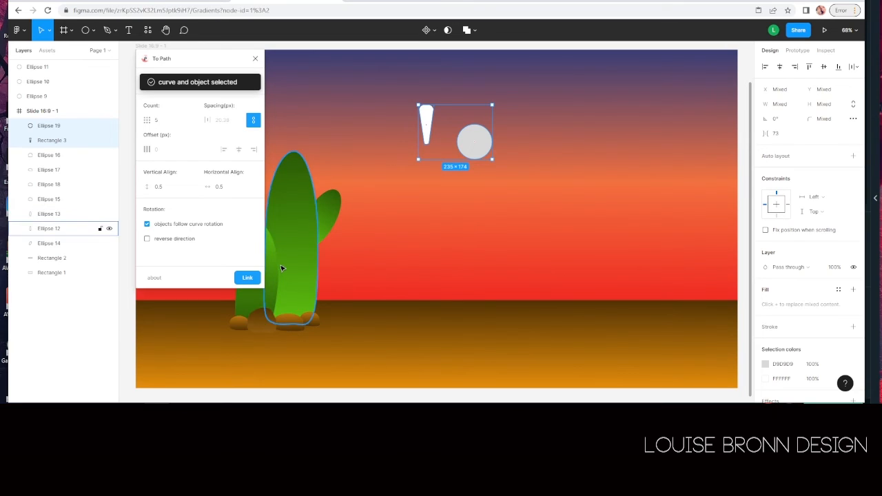
shift+click(422, 123)
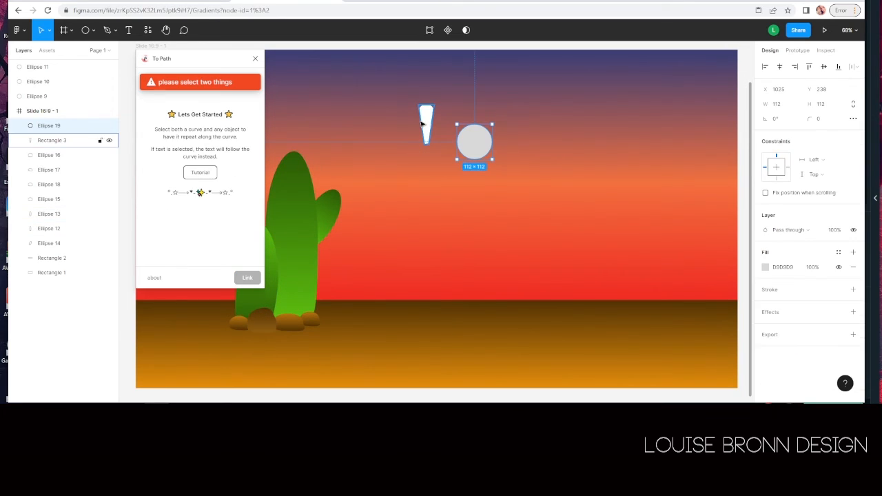
shift+click(422, 123)
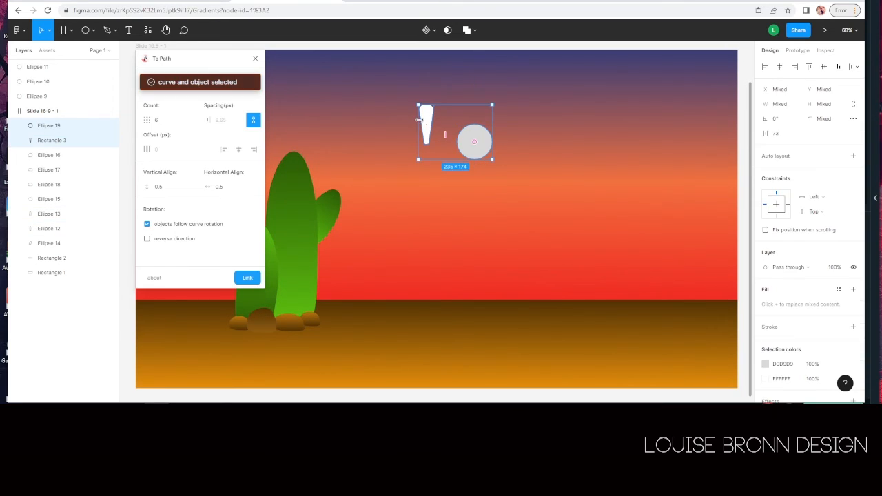
click(242, 279)
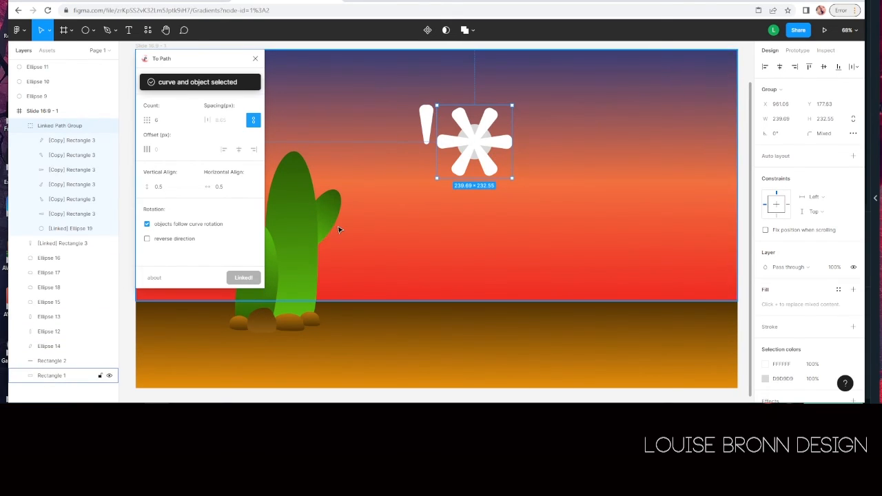
Step: Raise the number of petals around the circle to 11 and close the To Path plugin
click(156, 120)
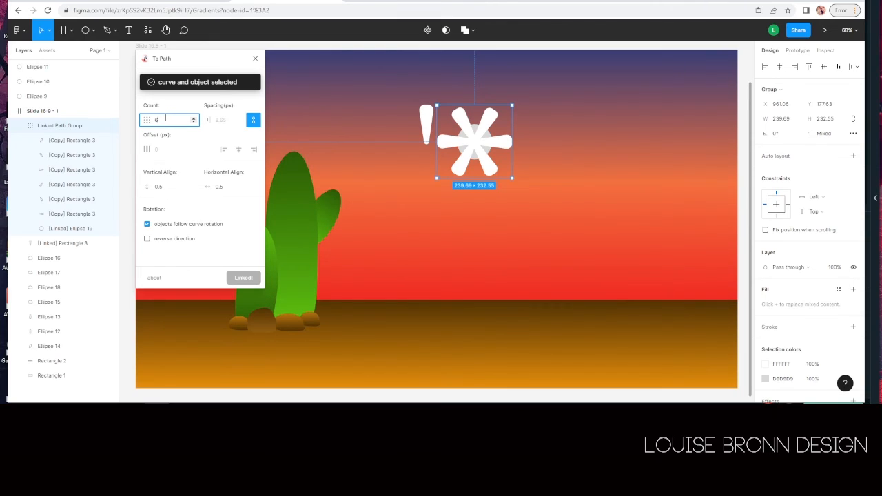
key(Up)
key(Up)
key(Up)
key(Up)
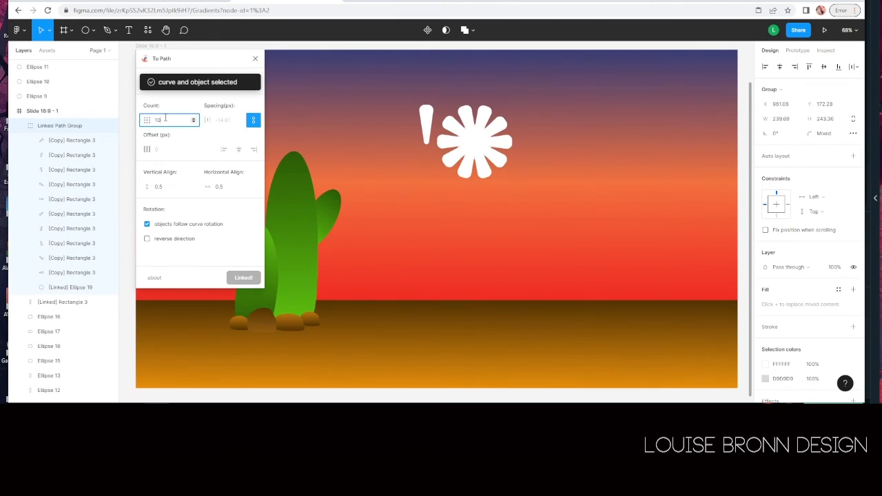
key(Up)
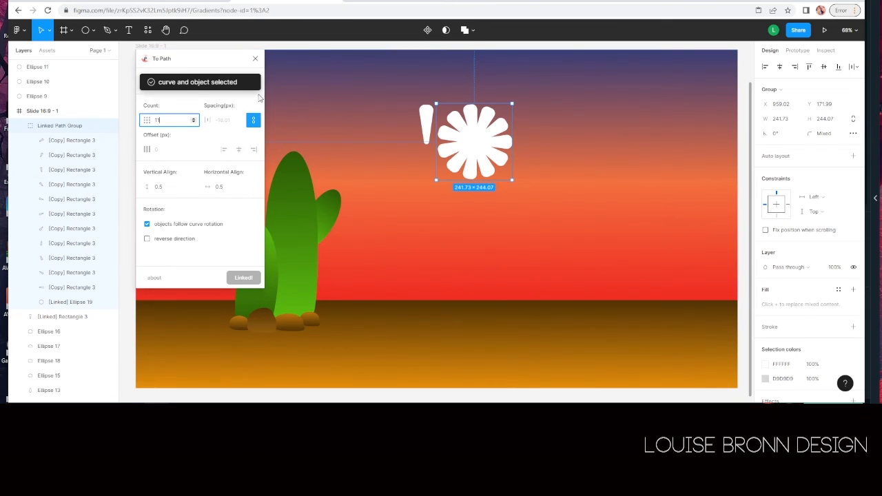
click(255, 58)
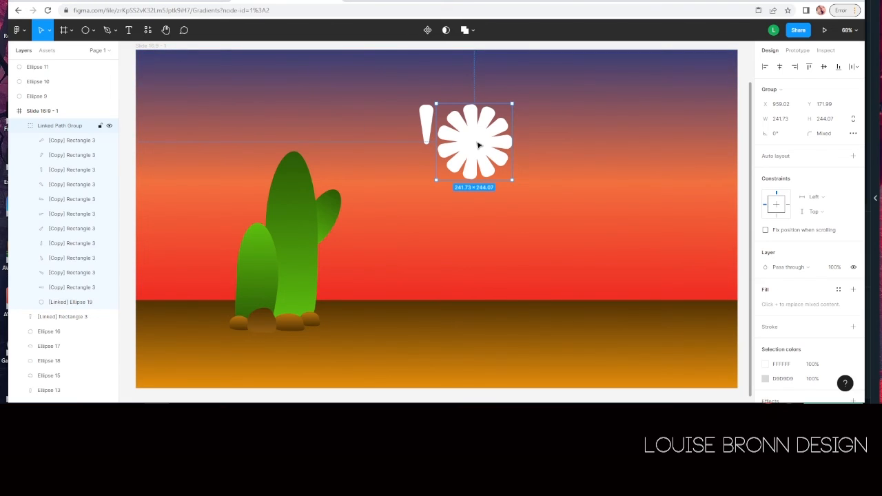
Step: Move the flower group down and left beside the cactus, and delete the leftover single petal
drag(466, 140, 394, 189)
click(431, 114)
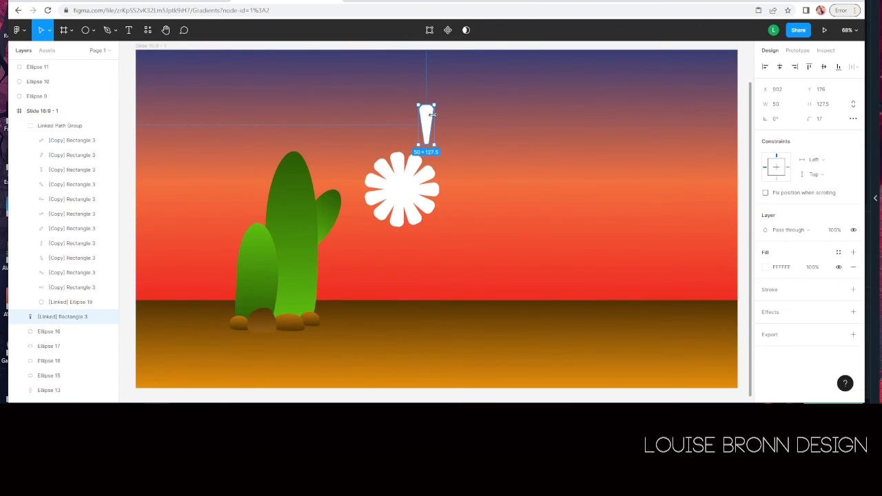
key(Delete)
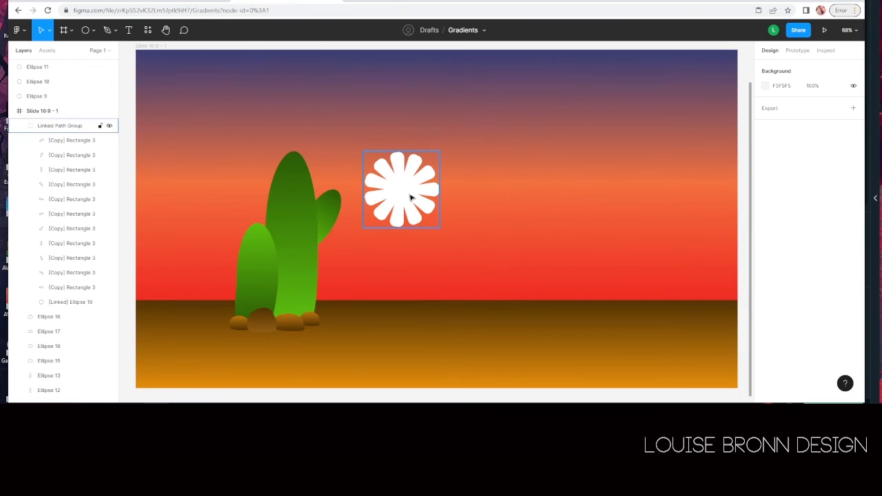
Step: Shrink the flower group to about 130 × 131 and place it where the cactus's side arm meets the tall trunk
drag(409, 197, 319, 207)
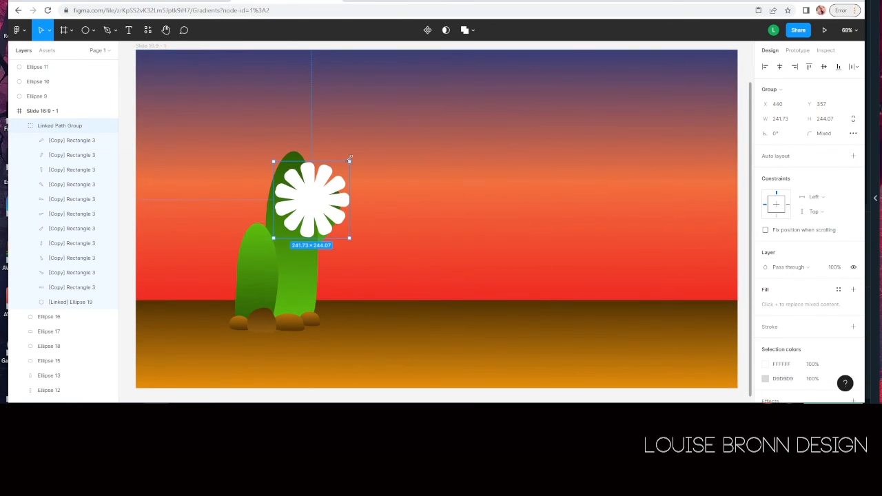
drag(349, 162, 314, 197)
drag(296, 226, 313, 207)
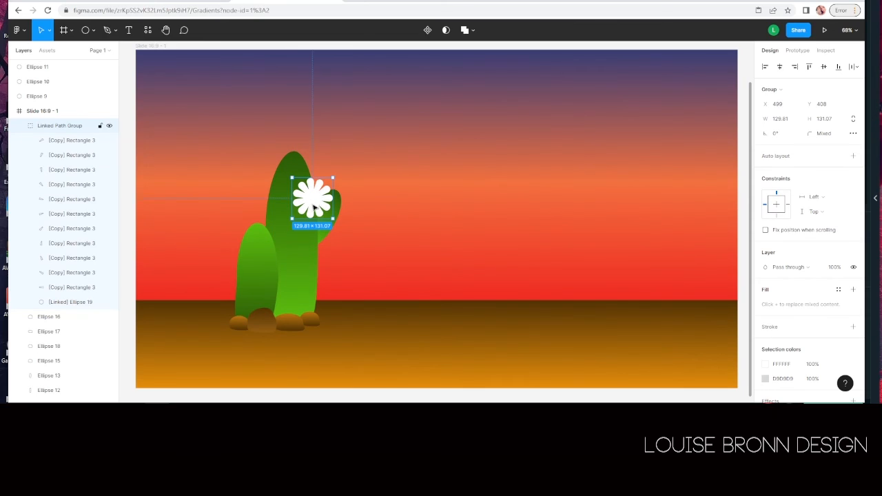
Step: Draw a circle about 49 × 49 at the centre of the white flower and fill it with solid yellow FFE604
click(85, 31)
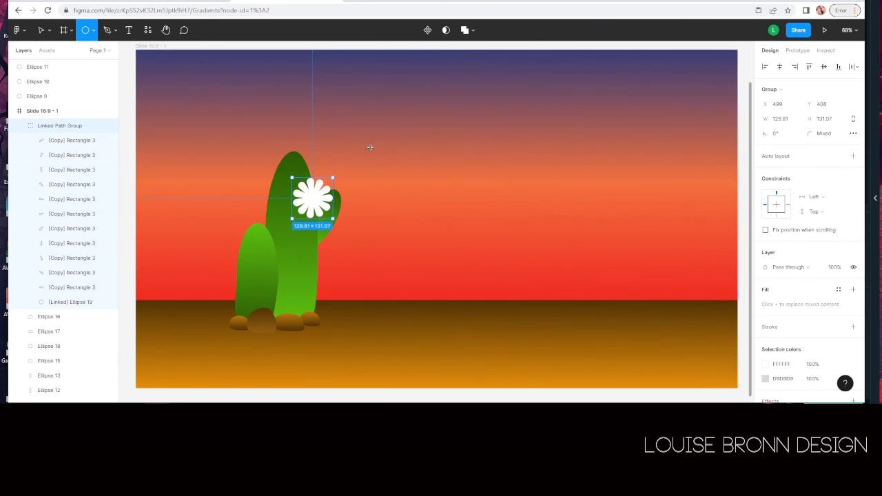
mouse_move(369, 147)
mouse_down()
mouse_move(385, 163)
mouse_move(316, 202)
mouse_up()
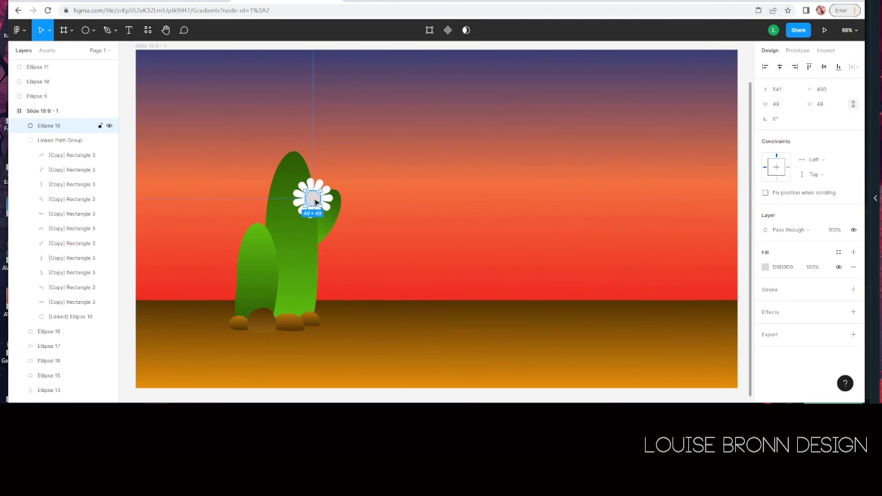
click(762, 271)
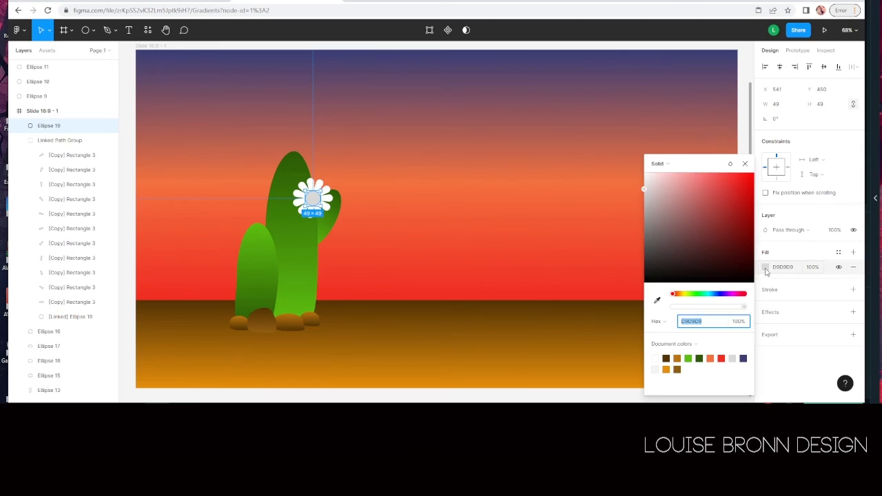
click(687, 294)
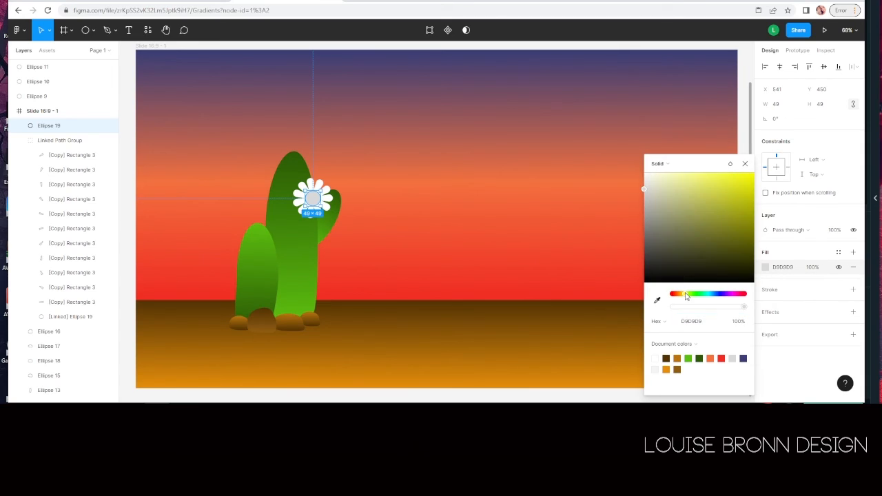
click(751, 174)
drag(686, 294, 684, 296)
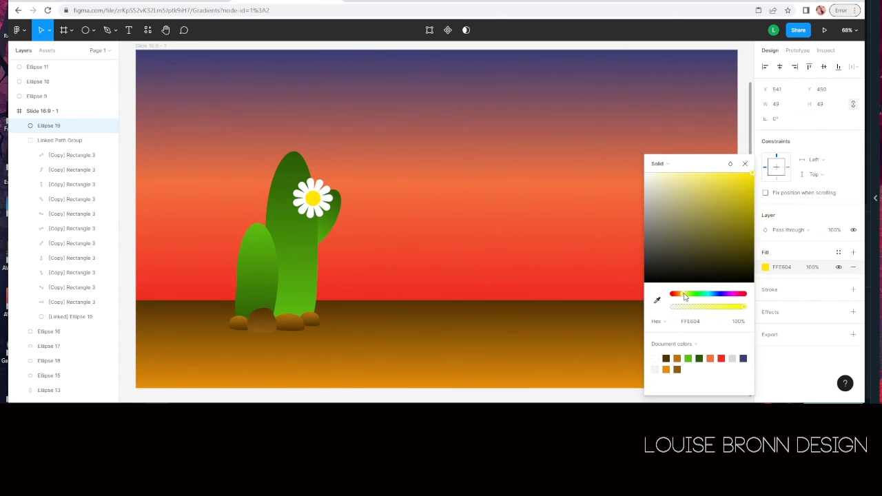
click(744, 164)
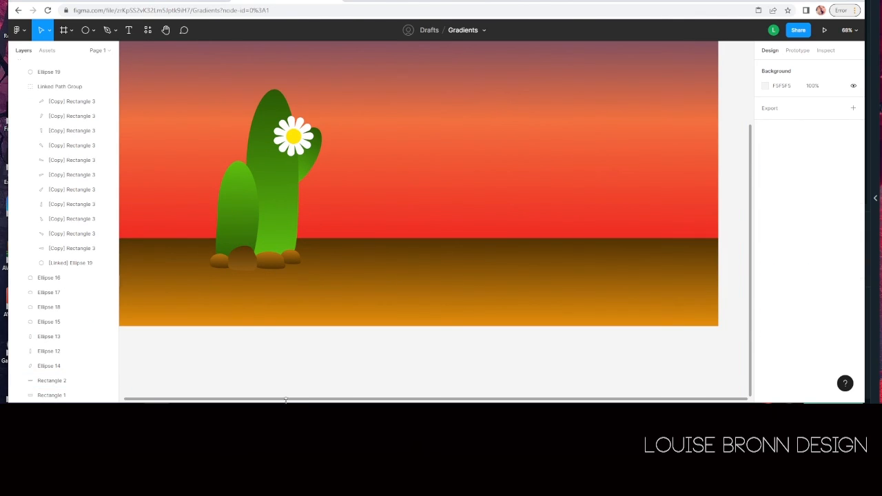
drag(288, 400, 264, 396)
scroll(469, 308, down, 1)
scroll(469, 308, up, 1)
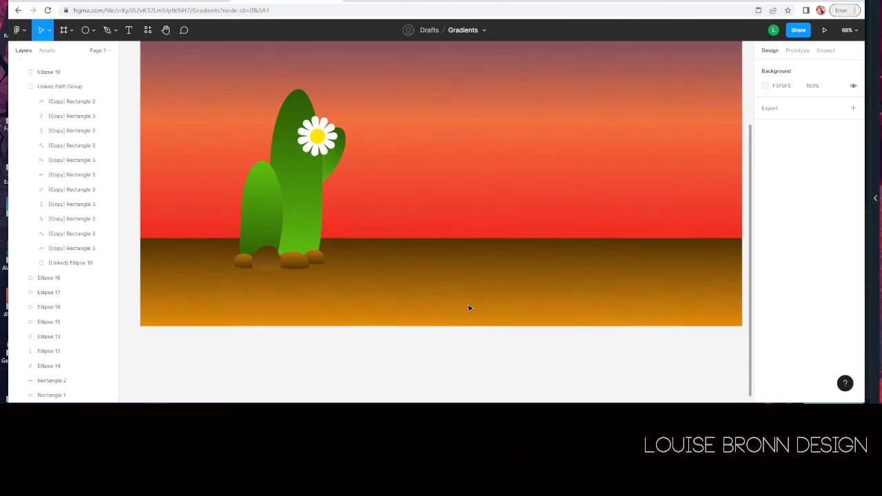
scroll(469, 308, up, 2)
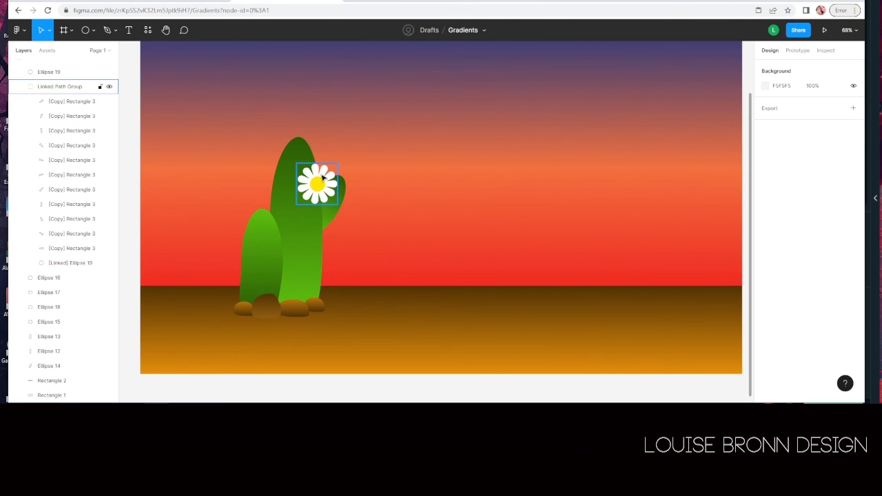
scroll(484, 264, up, 1)
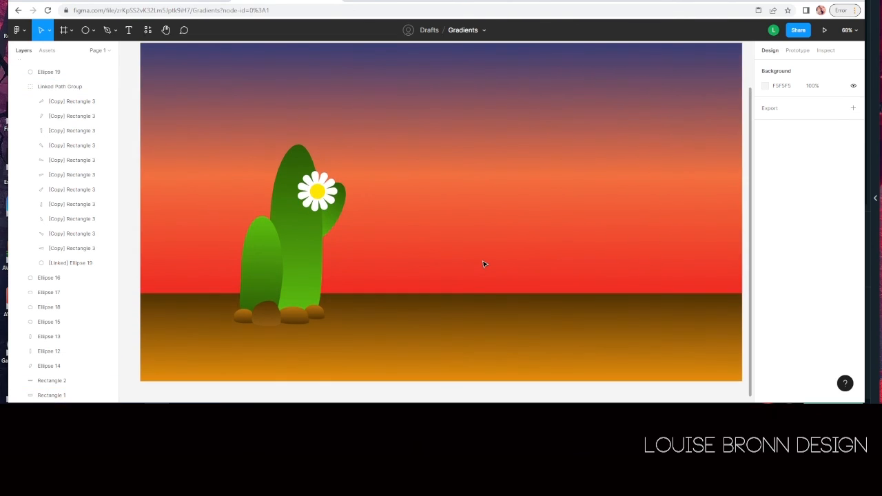
scroll(484, 264, up, 1)
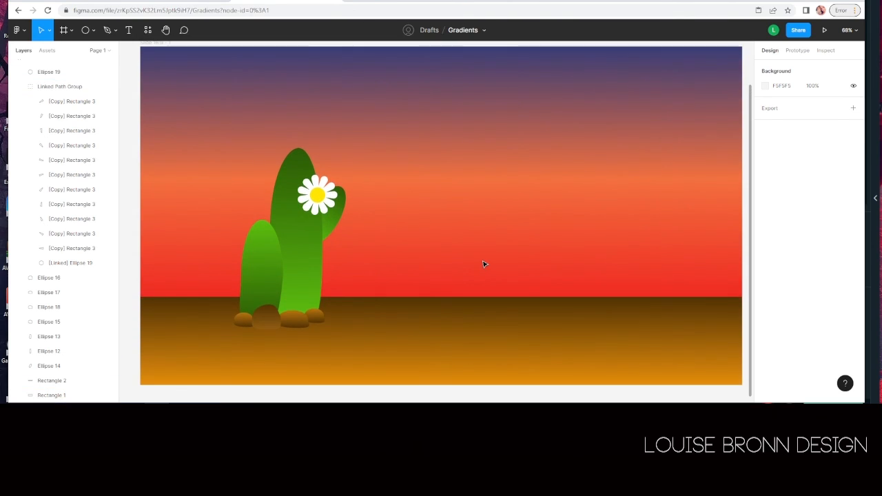